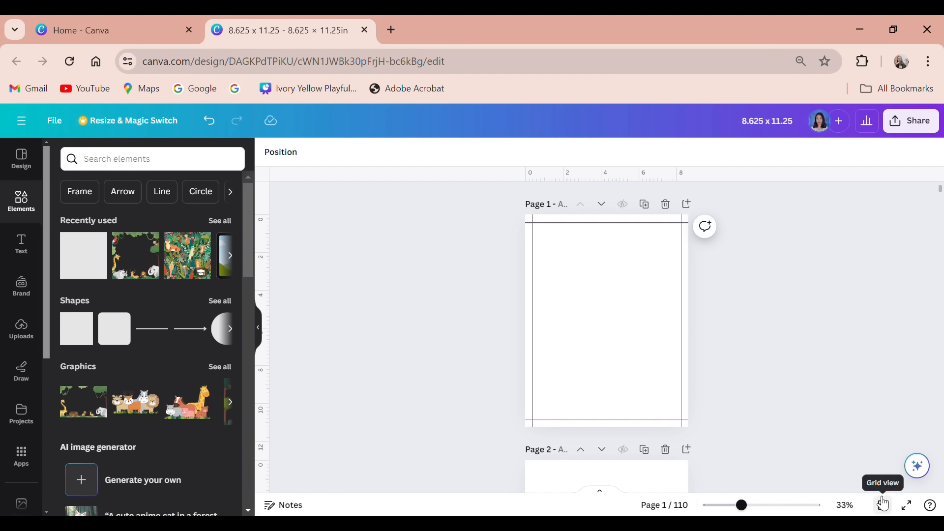
Step: Duplicate the first three blank pages one after another in the page grid, then return to the normal page view
left_click(883, 506)
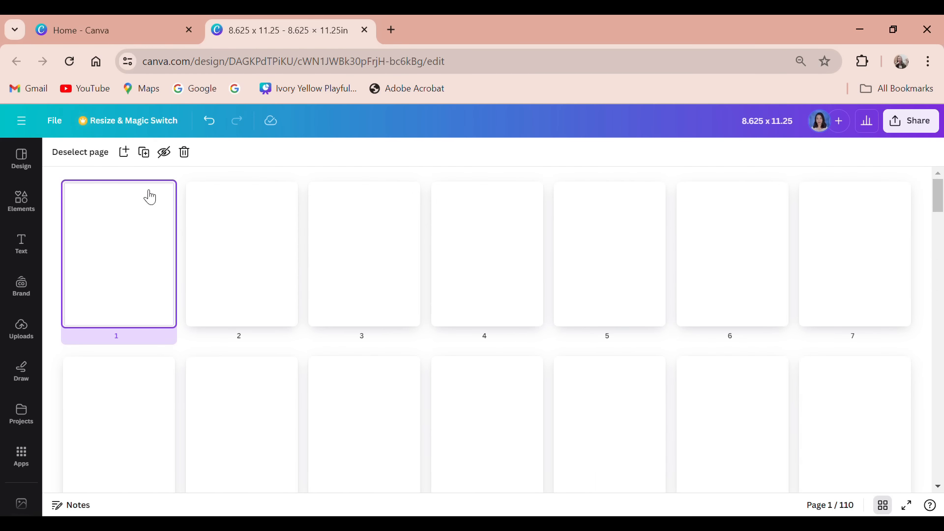
left_click(163, 192)
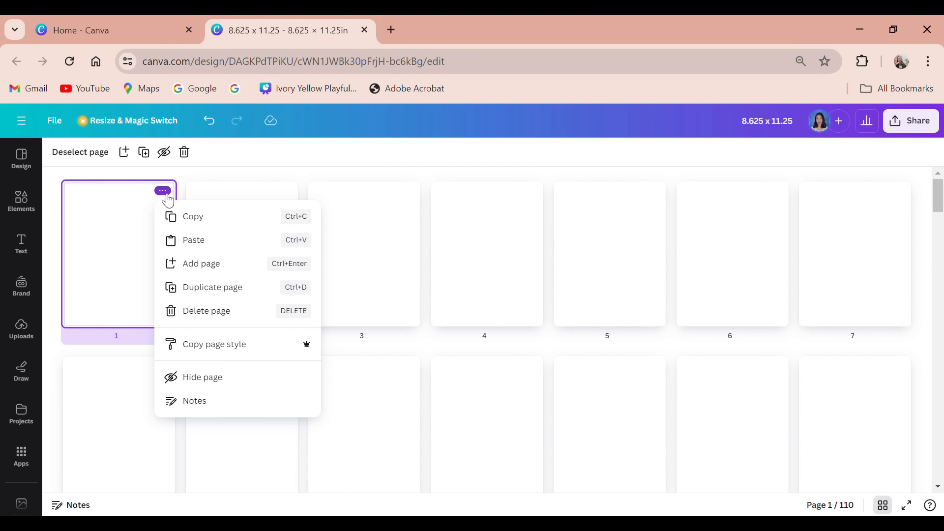
left_click(200, 298)
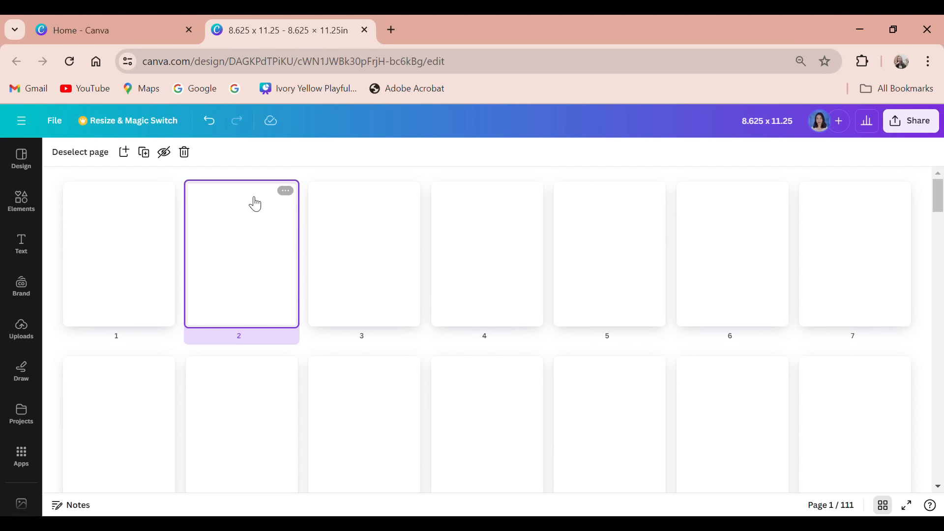
left_click(284, 194)
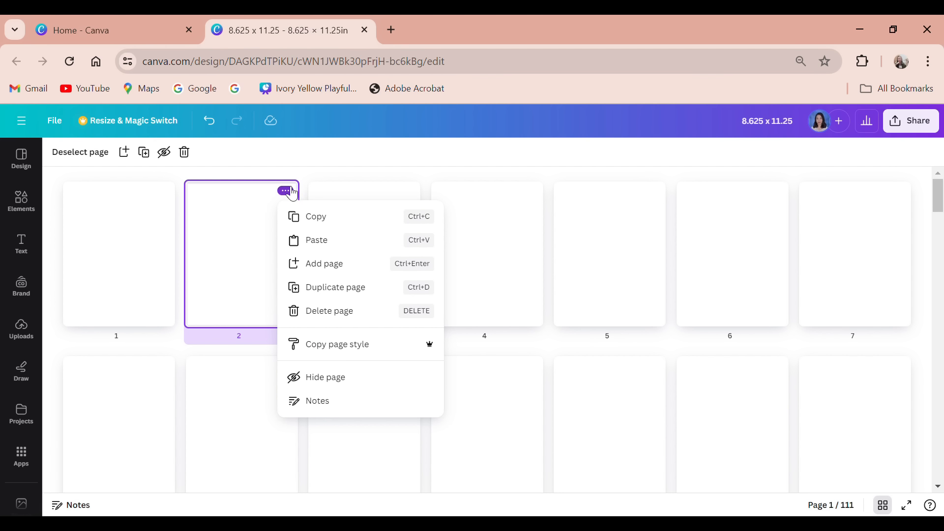
left_click(312, 289)
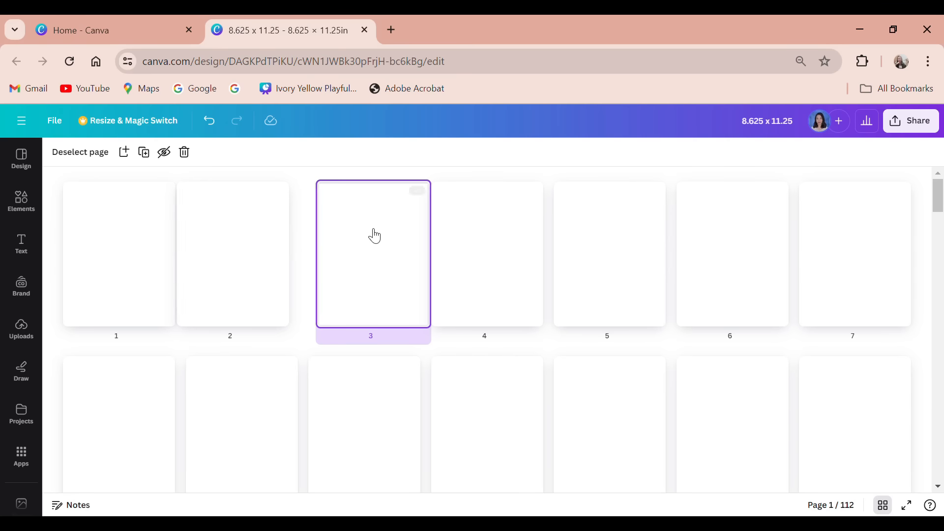
left_click(417, 191)
left_click(432, 288)
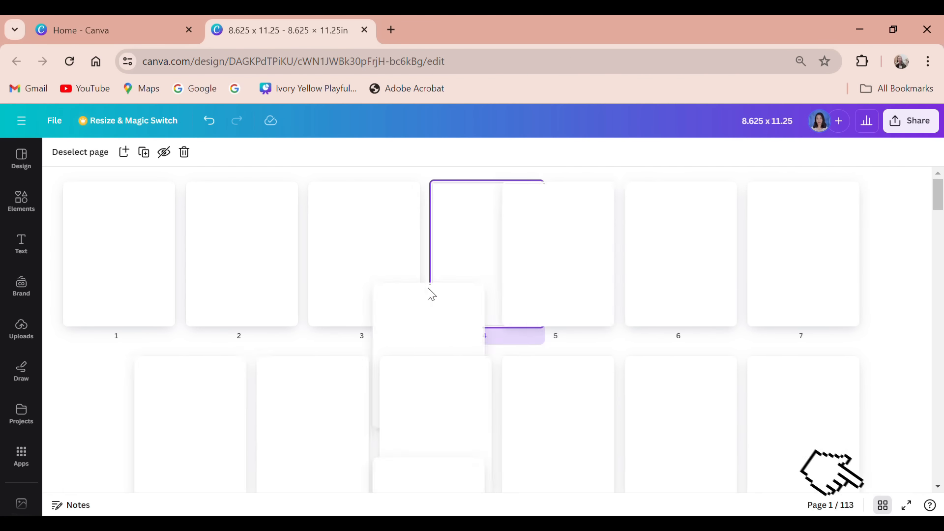
left_click(884, 506)
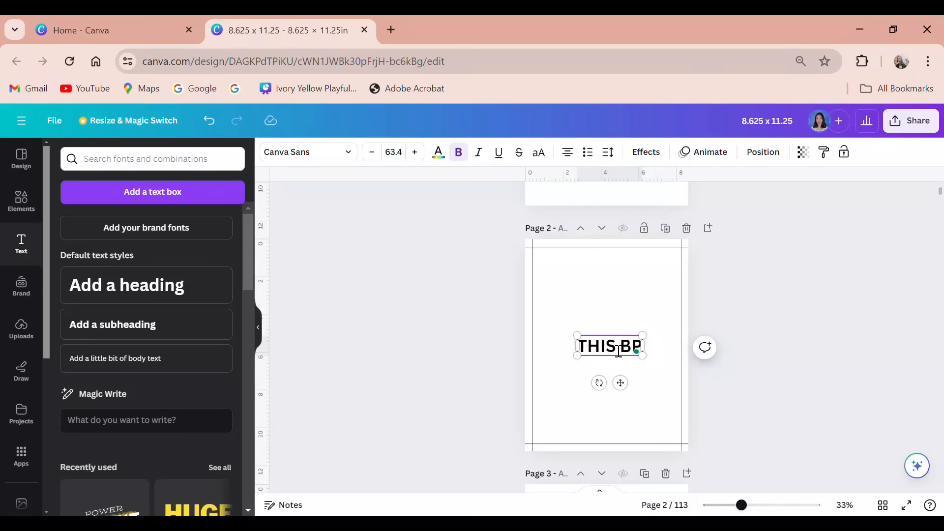
Step: Complete the heading on page 2 so it reads "THIS BOOK BELONGS TO"
key("BackSpace")
type("OOK BELONG S")
key("BackSpace")
key("BackSpace")
type("S ")
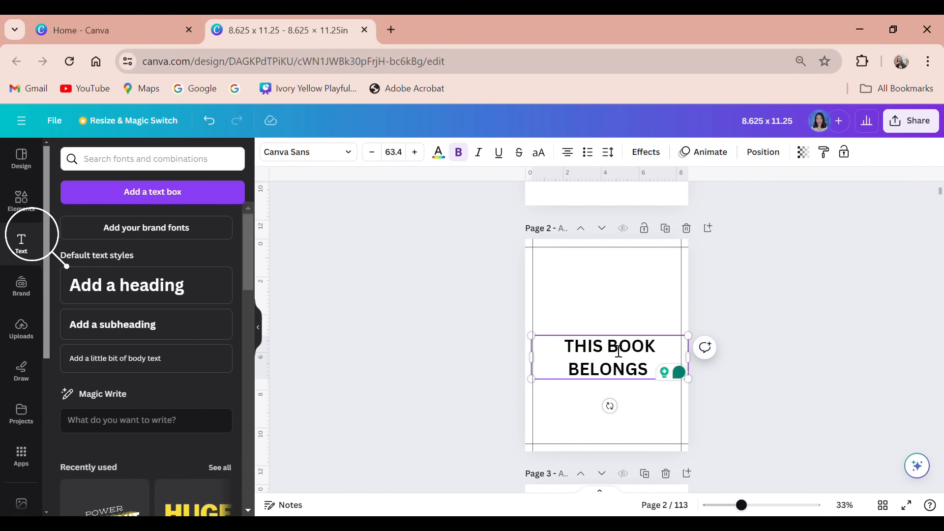
type("TO")
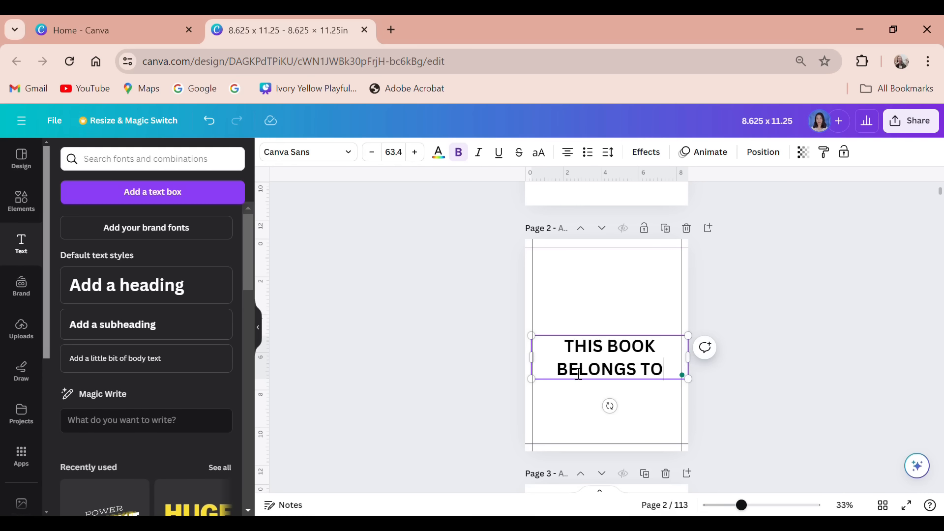
Step: Change the font of the whole "THIS BOOK BELONGS TO" heading to Bangers
key("ctrl+a")
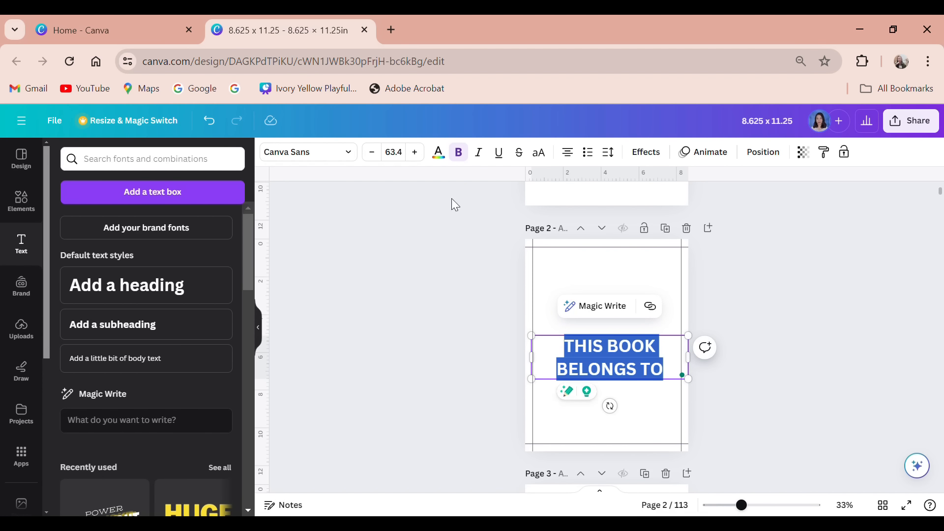
left_click(315, 153)
scroll(187, 371, "down", 10)
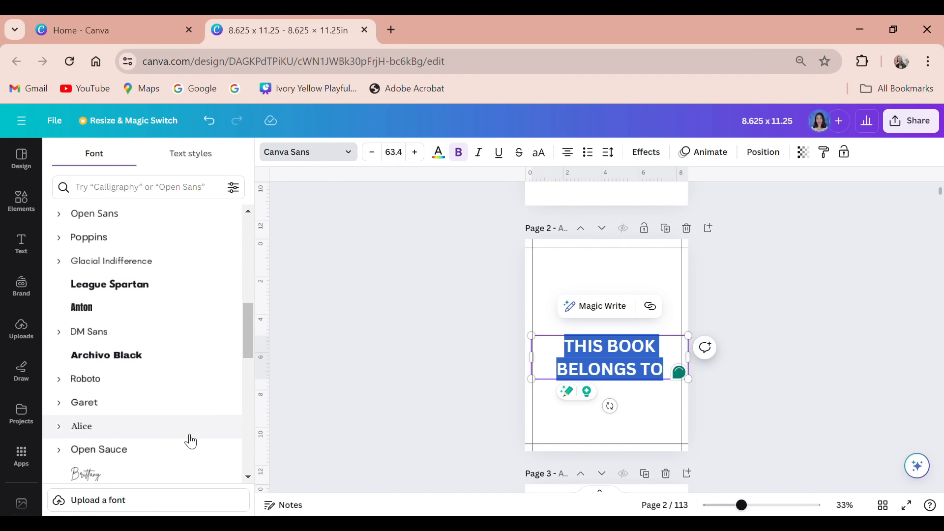
scroll(200, 345, "up", 2)
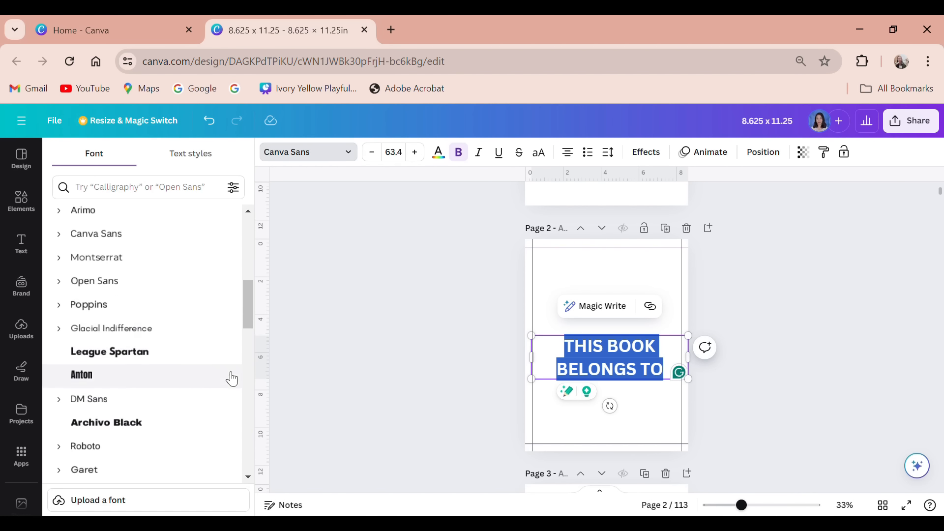
left_click(187, 187)
type("BANGERS")
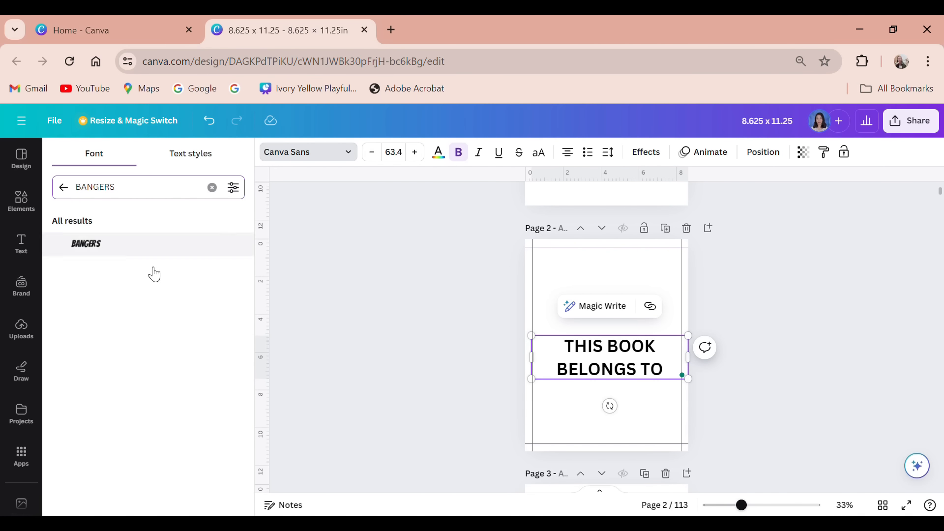
left_click(135, 248)
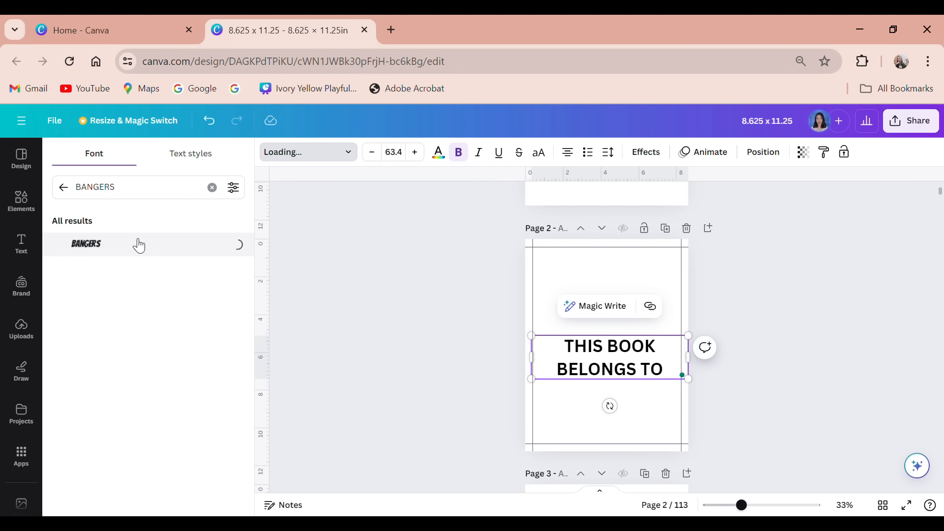
Step: Break the heading so "TO" sits on a second line, and move the text block slightly higher on page 2
left_click(663, 355)
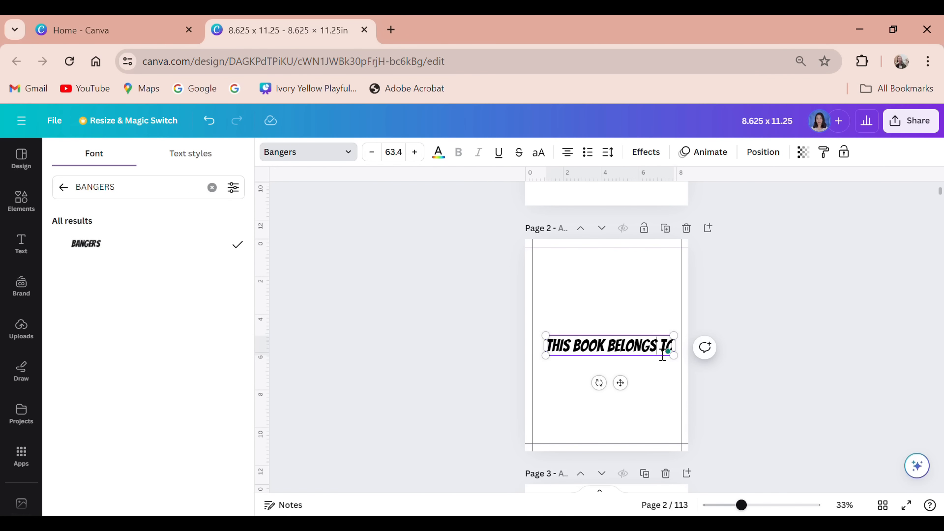
key("Return")
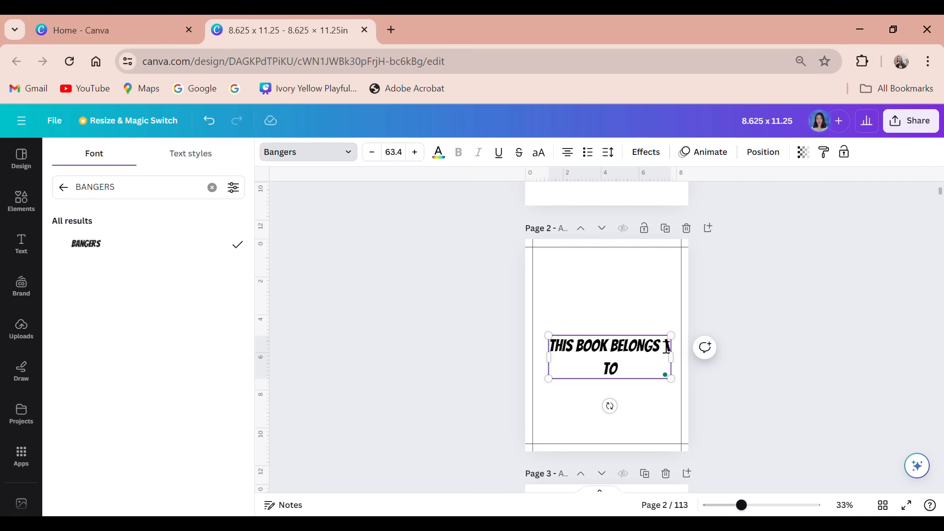
key("ctrl+z")
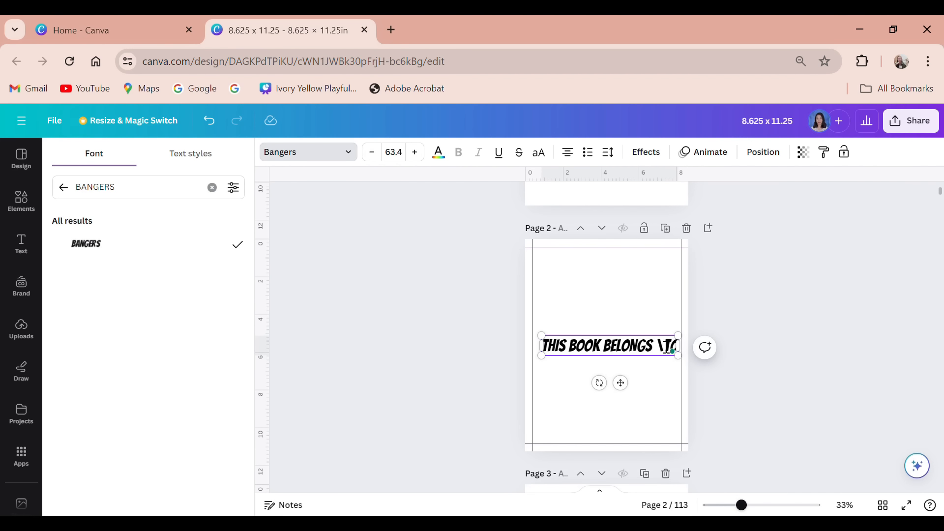
key("BackSpace")
key("Return")
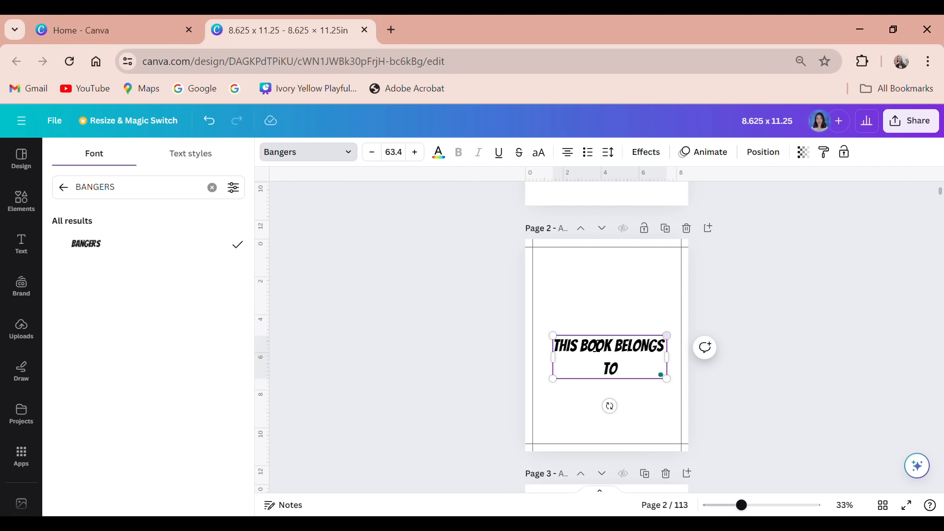
left_click(614, 325)
left_click_drag(622, 364, 613, 339)
left_click(379, 289)
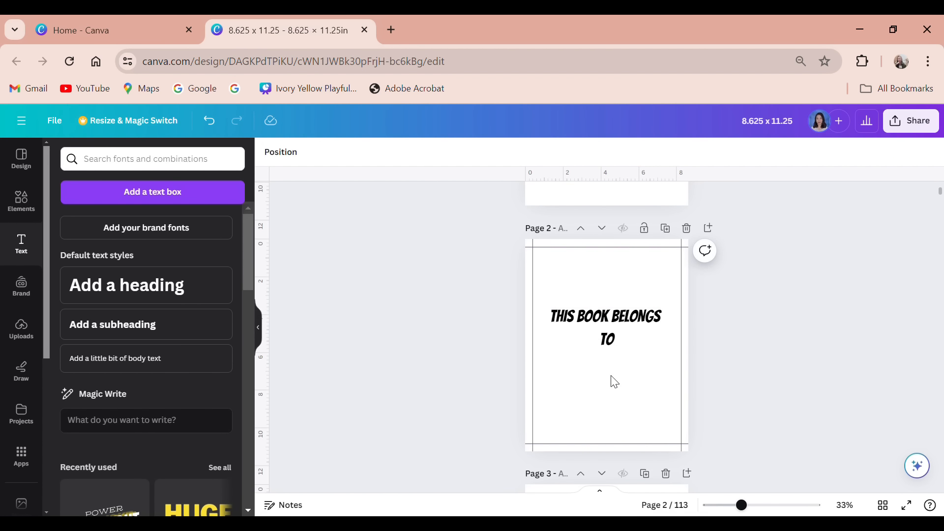
Step: Apply the Hollow text effect to the "THIS BOOK BELONGS TO" text inside the bordered box
left_click(583, 347)
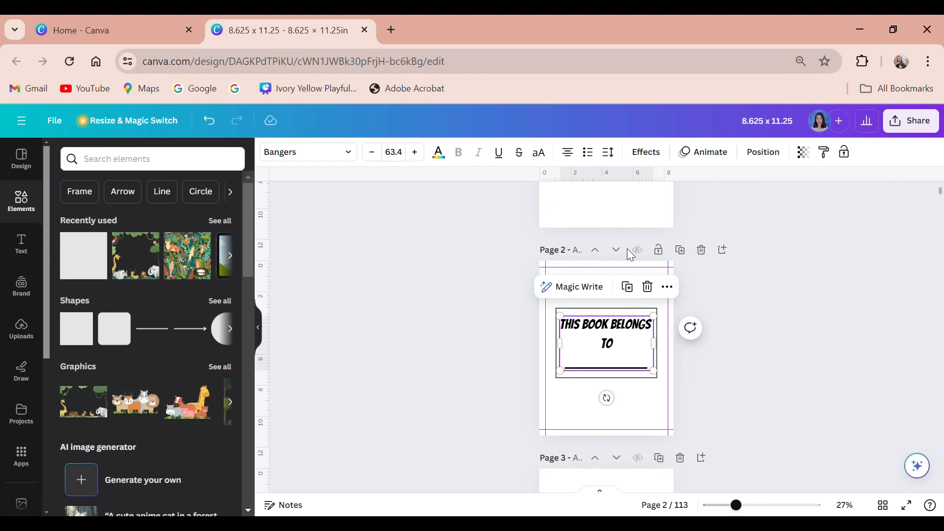
left_click(648, 153)
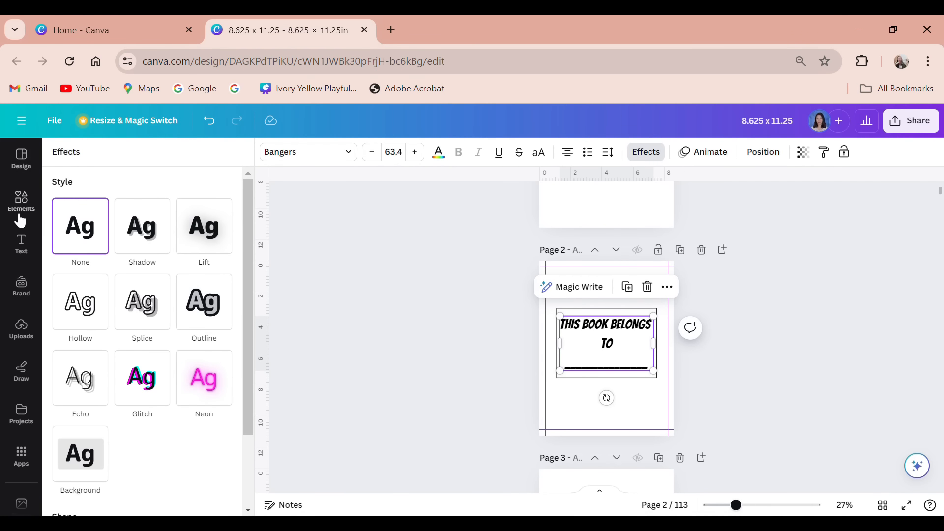
left_click(88, 307)
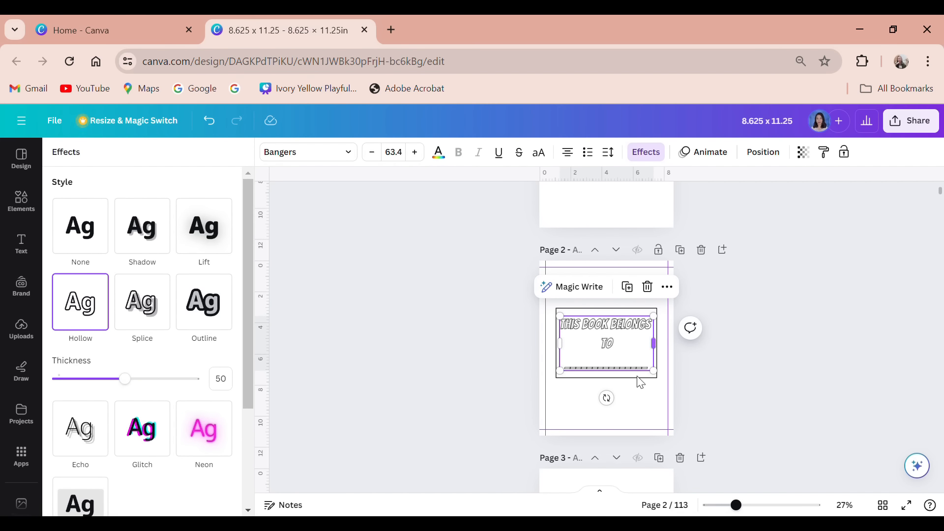
left_click(706, 347)
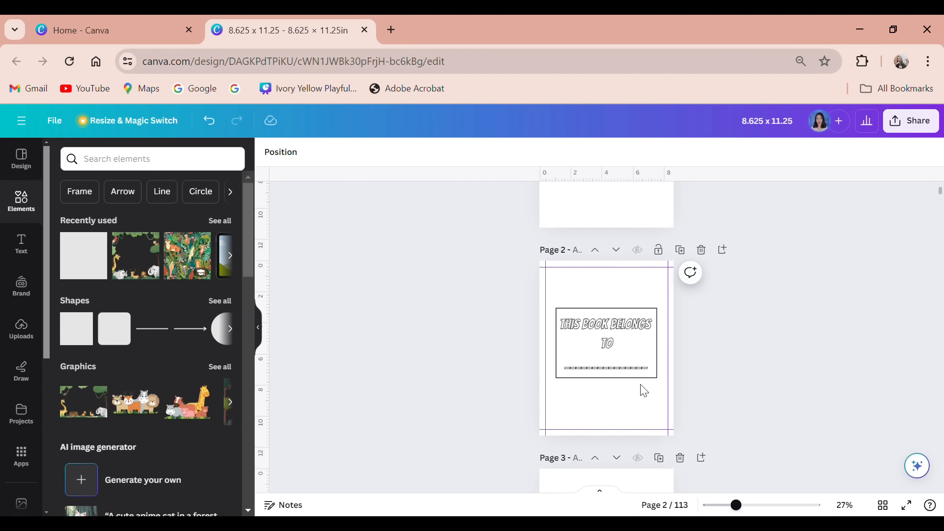
left_click(631, 373)
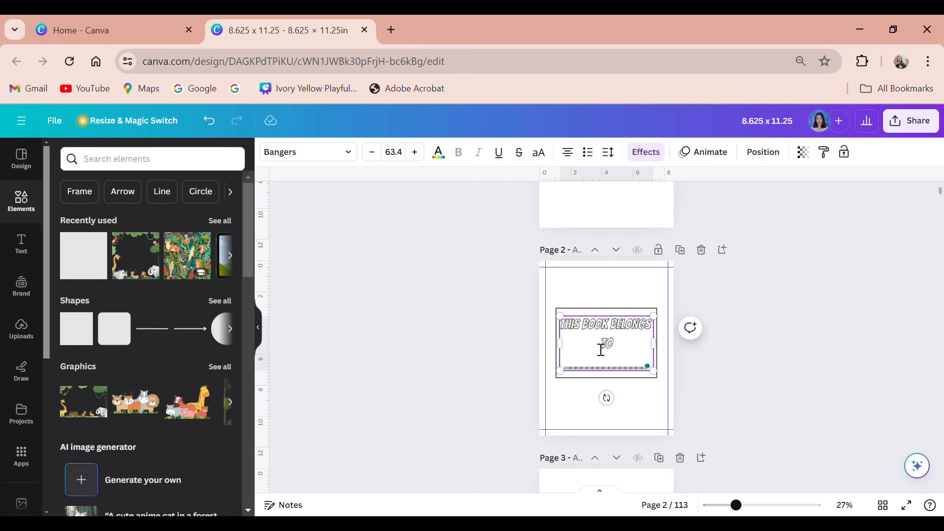
left_click(713, 386)
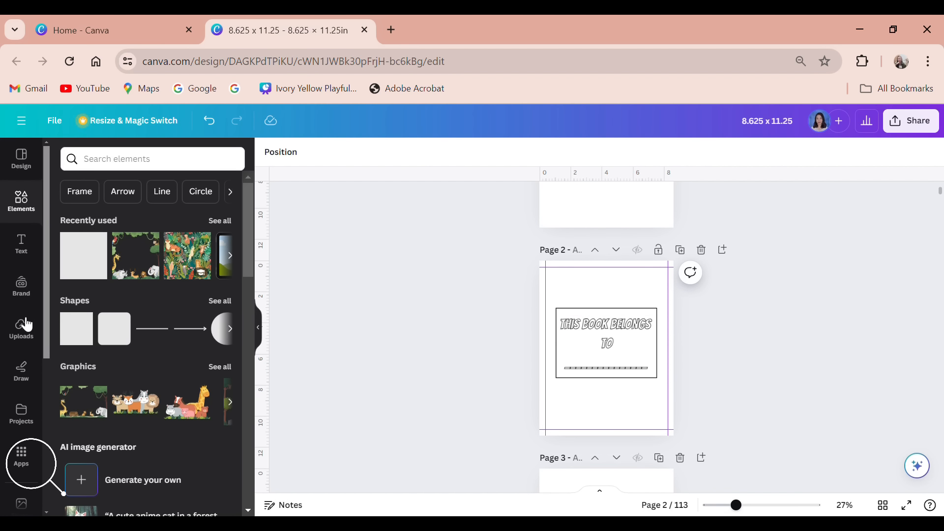
Step: Insert the generated line-art image of mountains and a stream from Magic Media onto page 2
left_click(28, 457)
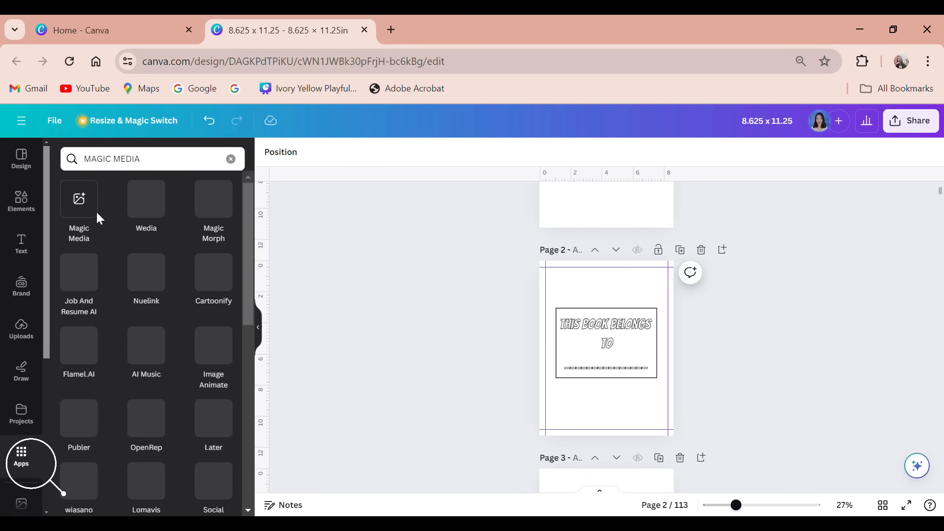
left_click(83, 204)
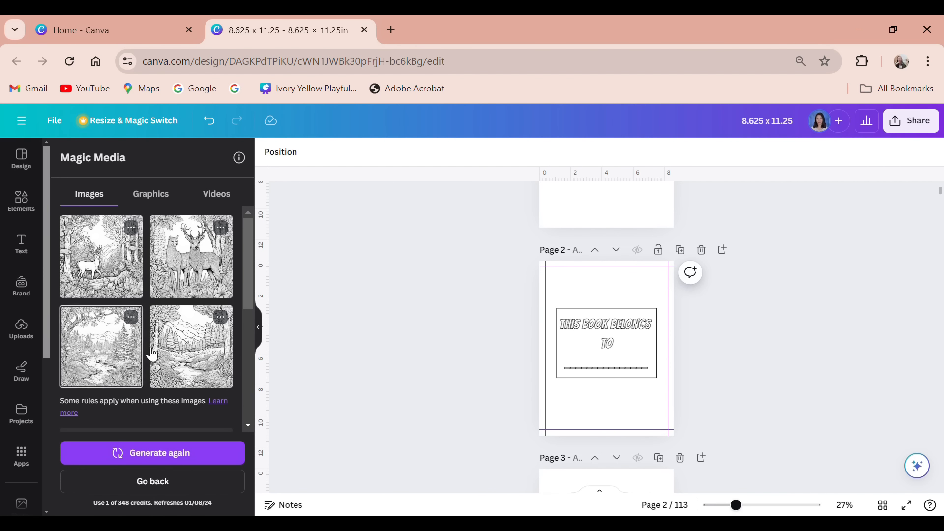
left_click(190, 346)
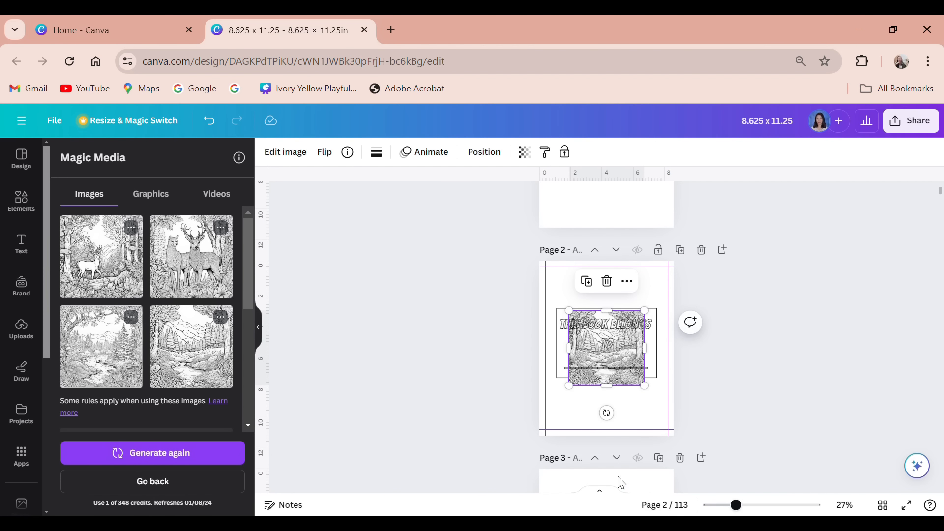
Step: Align the landscape image with the upper-left margin corner of page 2 and enlarge it to fill the area inside the margins
left_click_drag(630, 375, 617, 343)
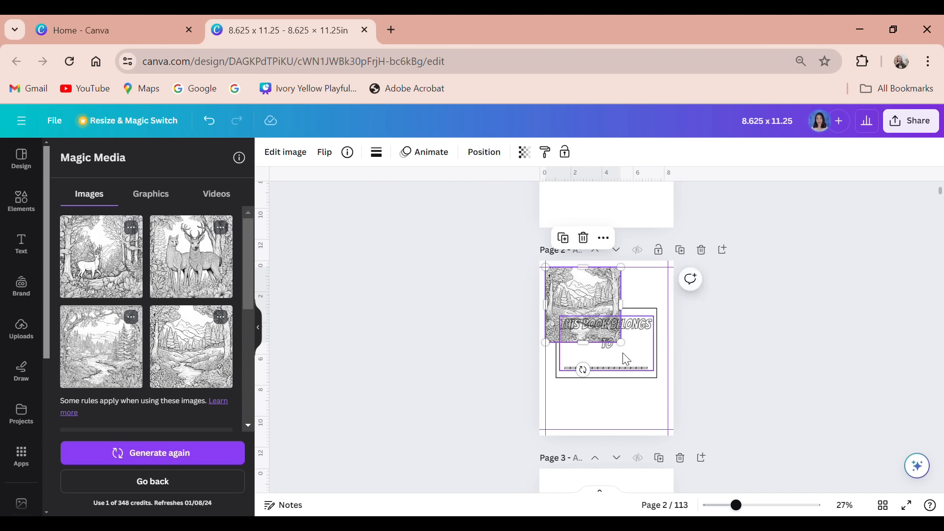
left_click_drag(593, 305, 597, 296)
left_click_drag(620, 342, 601, 439)
Step: Send the landscape image behind the bordered box and its text on page 2
left_click(616, 352)
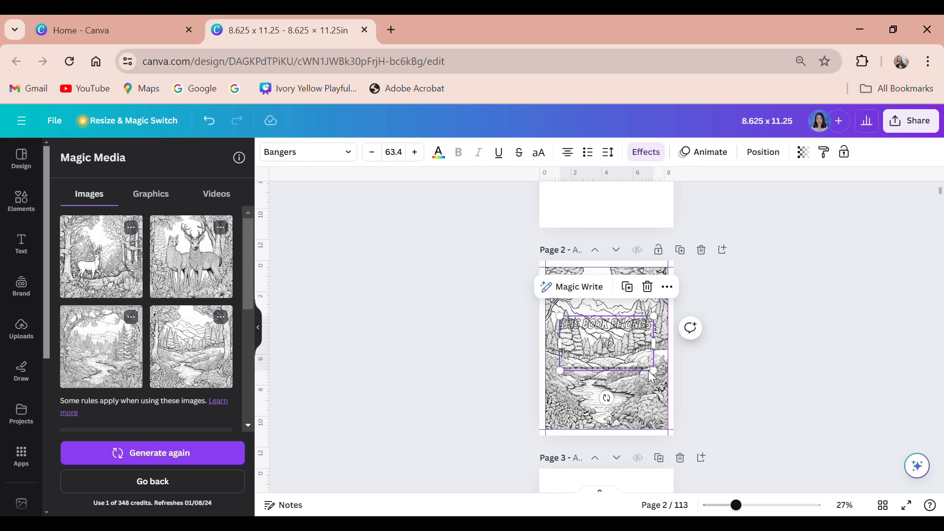
left_click_drag(659, 377, 660, 378)
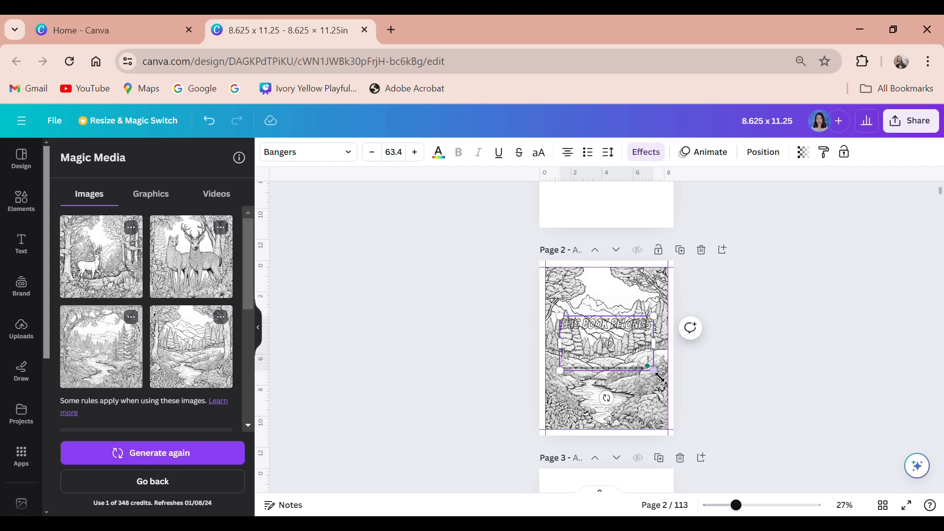
left_click(644, 399)
right_click(642, 396)
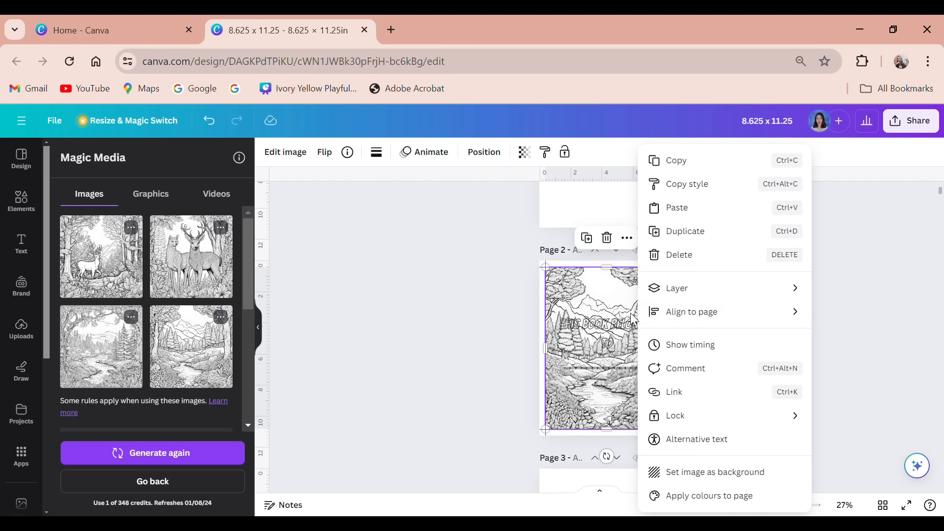
mouse_move(671, 288)
left_click(541, 362)
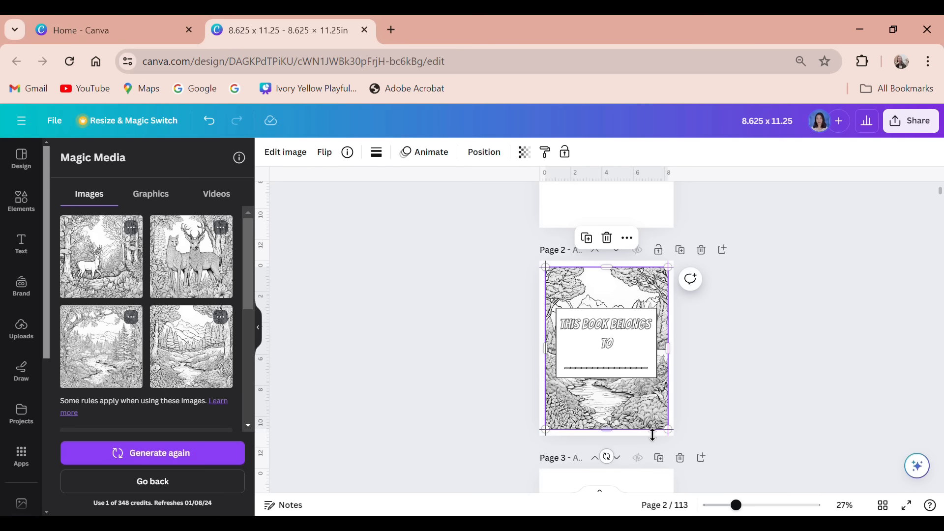
left_click(703, 416)
Step: Select blank page 3 and generate new Magic Media images with the prompt "DOG FOR KIDS COLORING PAGES"
scroll(565, 418, "down", 2)
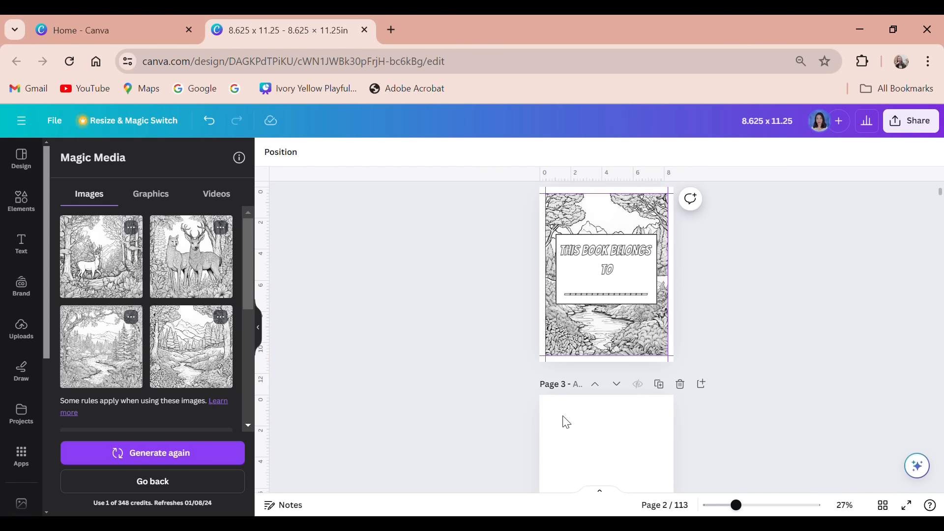
scroll(565, 406, "down", 2)
left_click(590, 402)
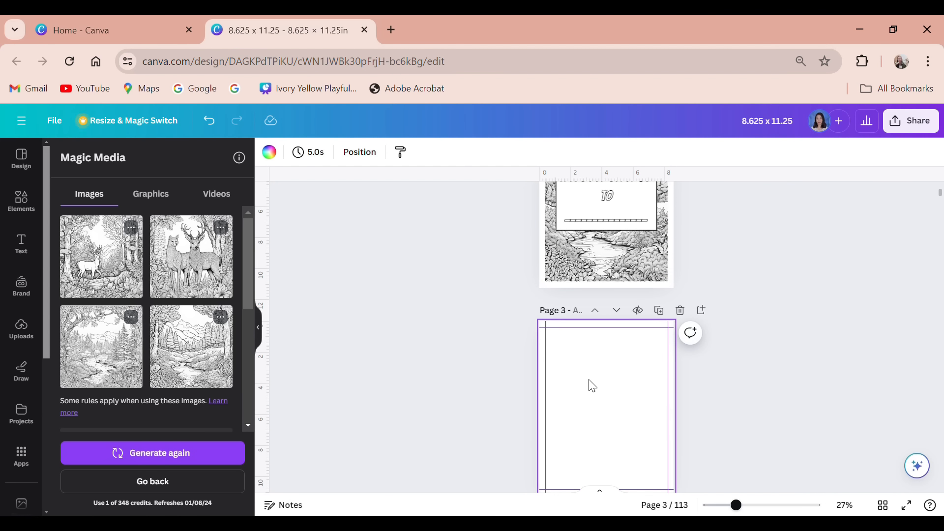
scroll(594, 383, "down", 4)
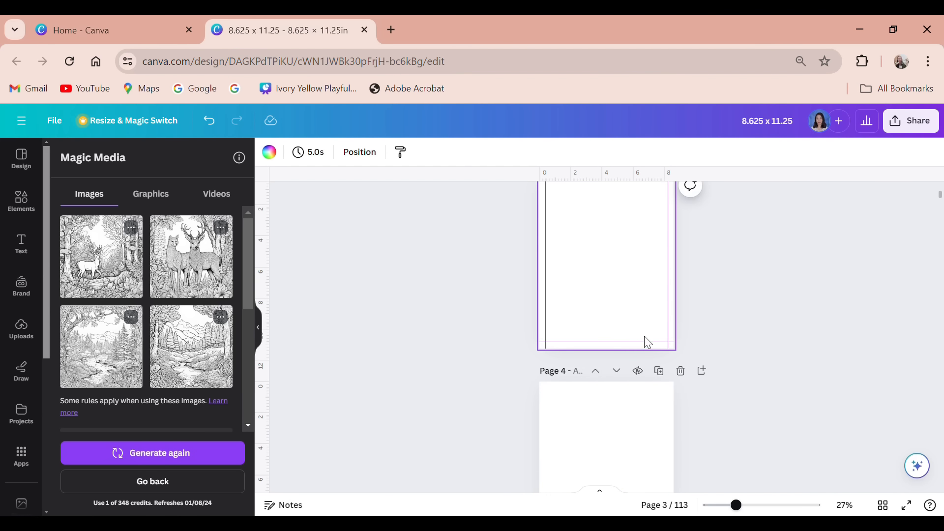
scroll(110, 364, "down", 5)
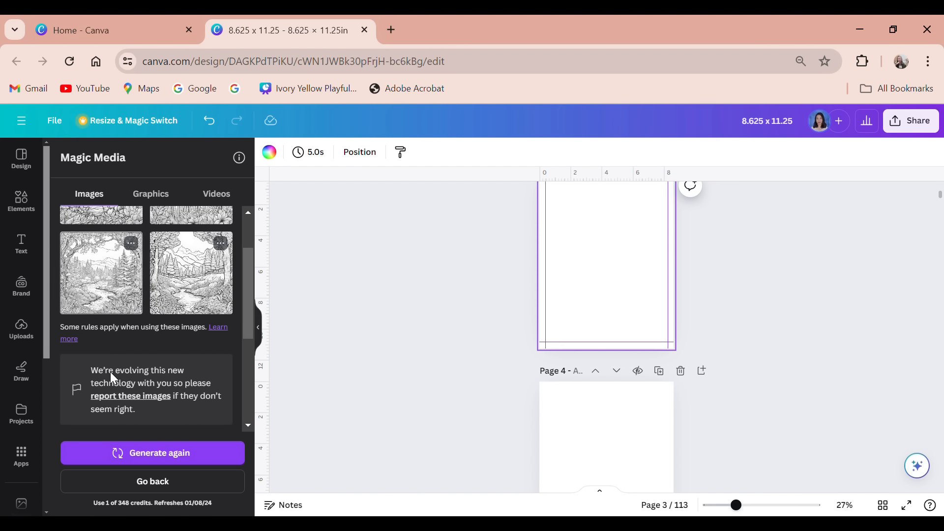
left_click(182, 252)
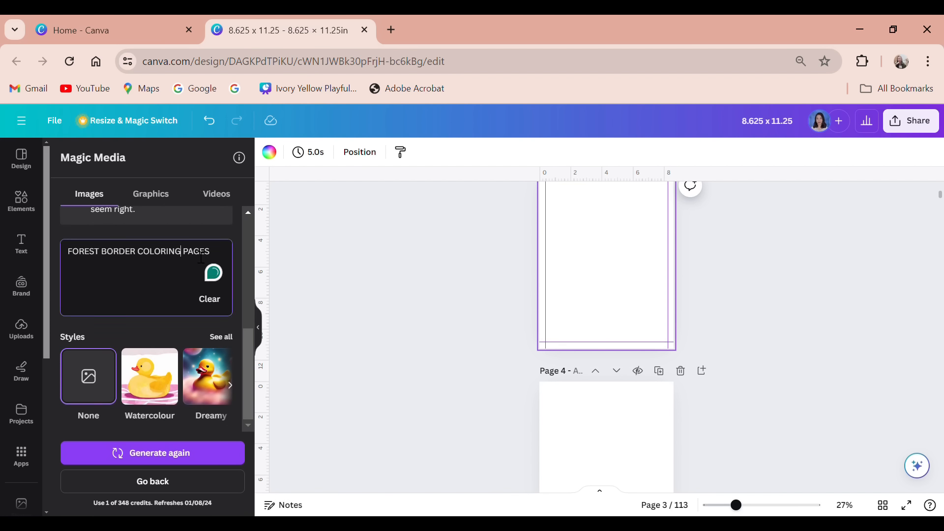
scroll(516, 315, "down", 1)
scroll(607, 338, "up", 3)
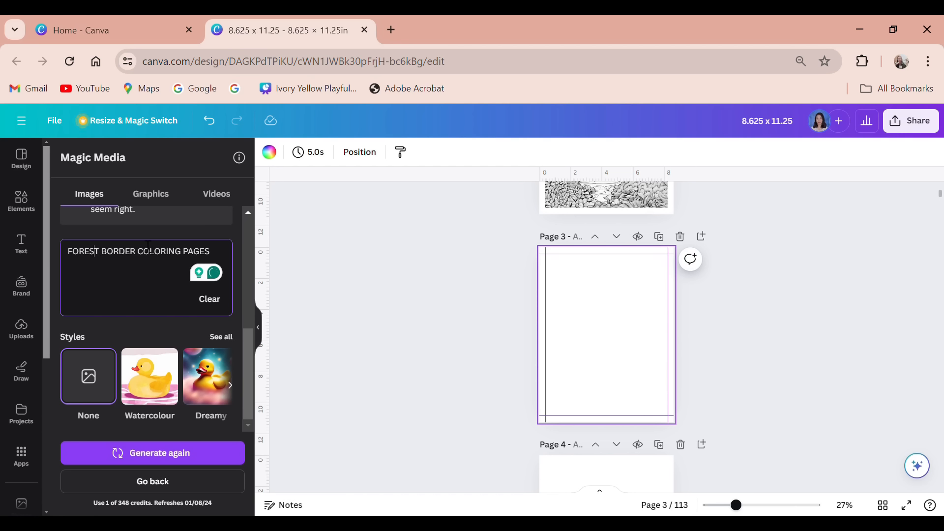
key("BackSpace")
key("BackSpace")
key("BackSpace")
key("BackSpace")
key("BackSpace")
key("BackSpace")
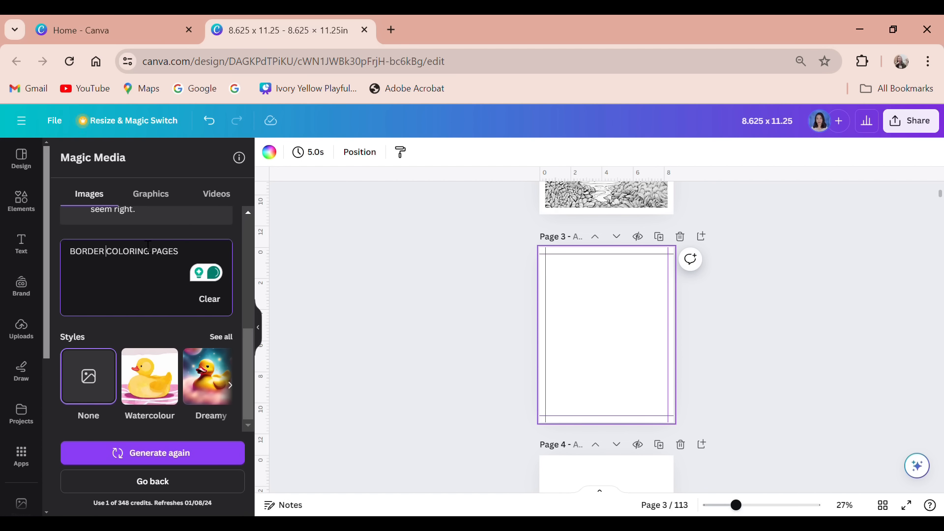
key("BackSpace")
key("BackSpace")
key("BackSpace")
key("BackSpace")
key("BackSpace")
key("BackSpace")
key("BackSpace")
key("BackSpace")
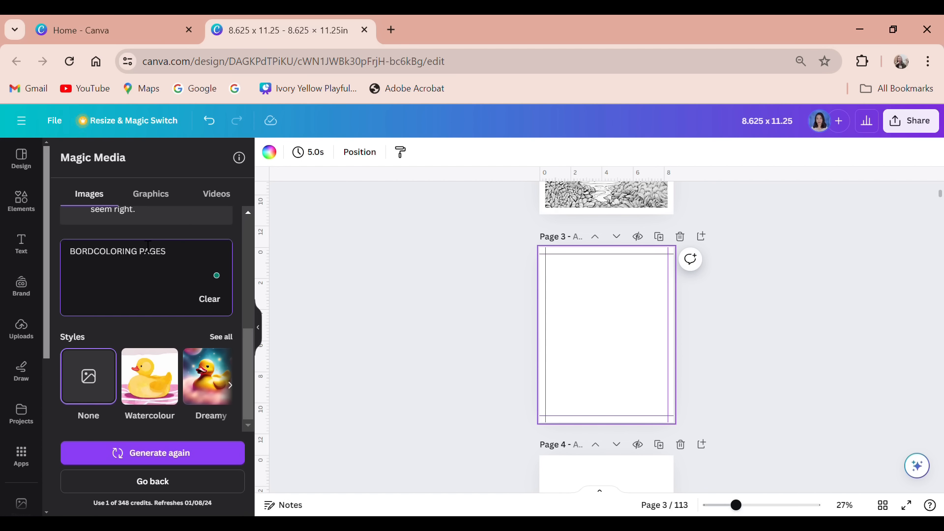
type("DOG ")
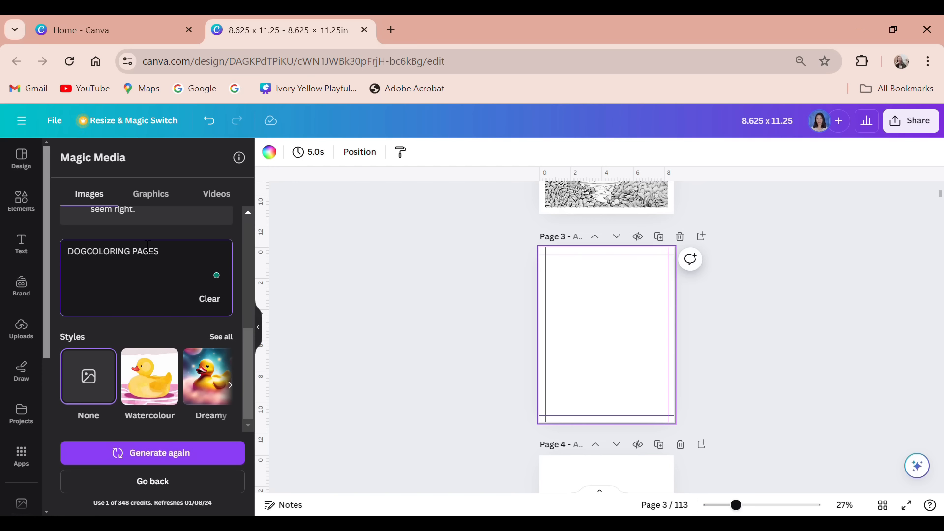
type("FOR KIDS")
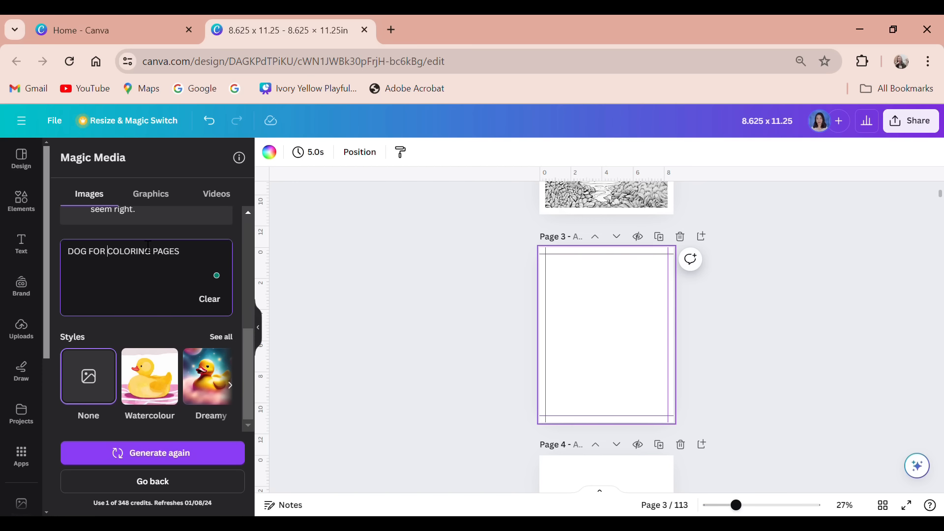
key("Return")
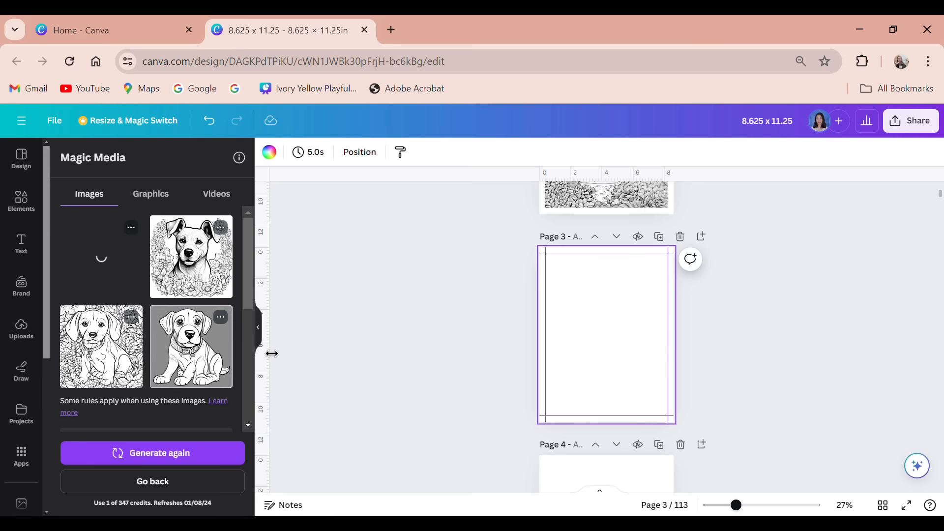
Step: Place the generated sitting puppy with the landscape background on page 3 and enlarge it to fill the area inside the margins
left_click_drag(604, 339, 584, 298)
left_click_drag(633, 339, 623, 428)
Step: Select blank page 4 and generate Magic Media images with the prompt "CAT FOR KIDS COLORING PAGES"
scroll(698, 396, "down", 4)
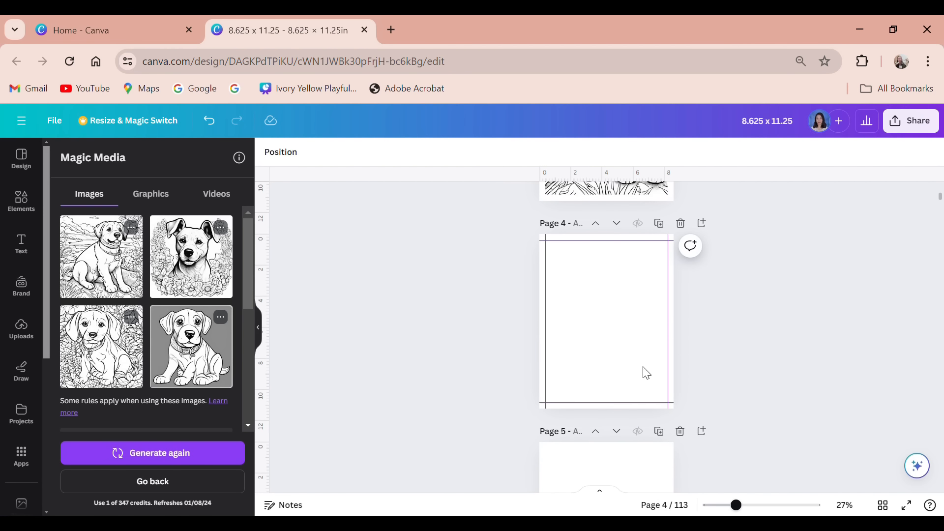
left_click(644, 358)
scroll(116, 310, "down", 3)
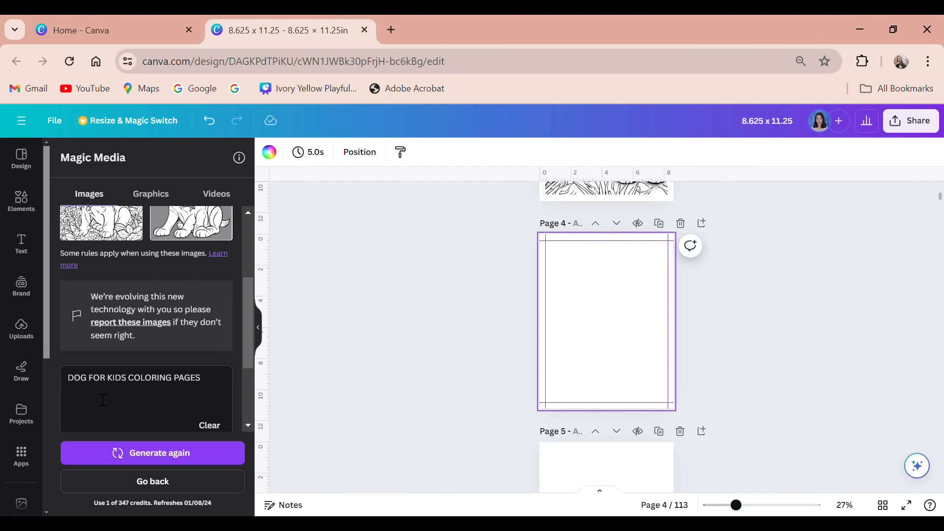
left_click(96, 383)
key("BackSpace")
key("BackSpace")
key("BackSpace")
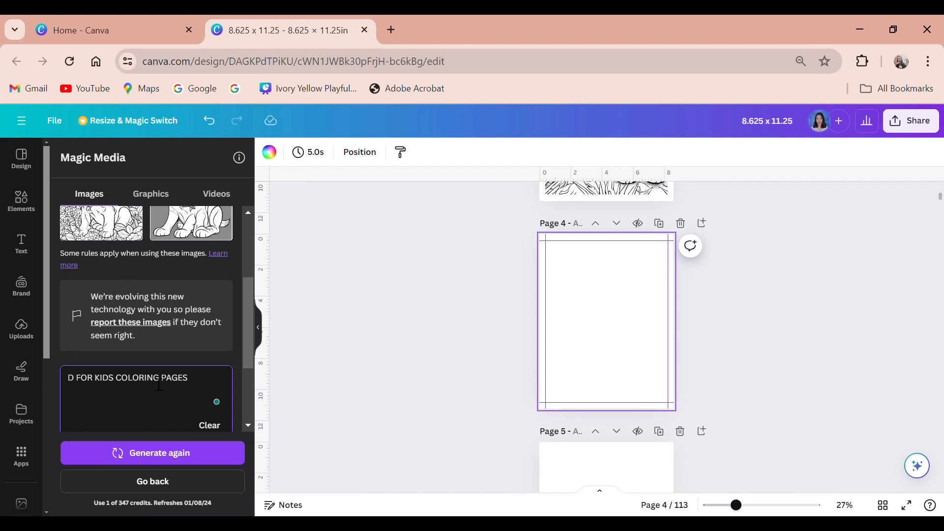
type("CA")
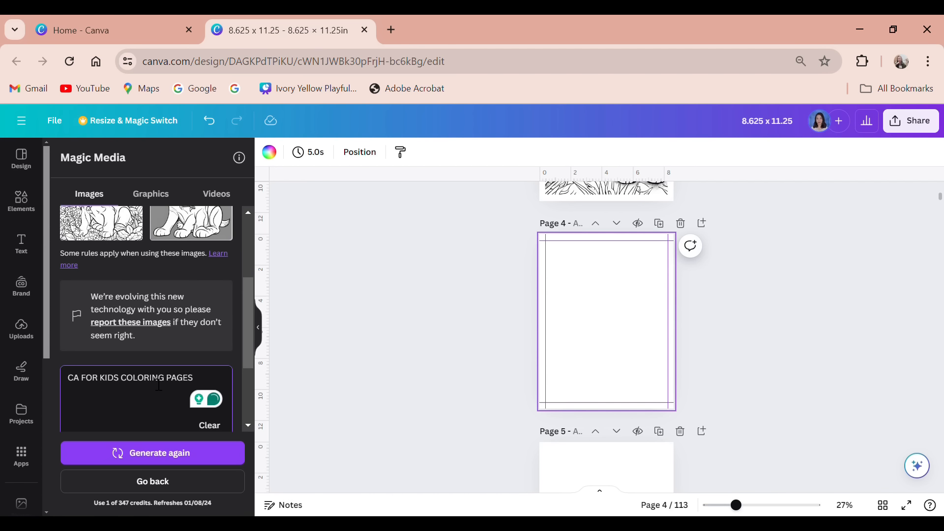
key("BackSpace")
key("BackSpace")
type("CAT")
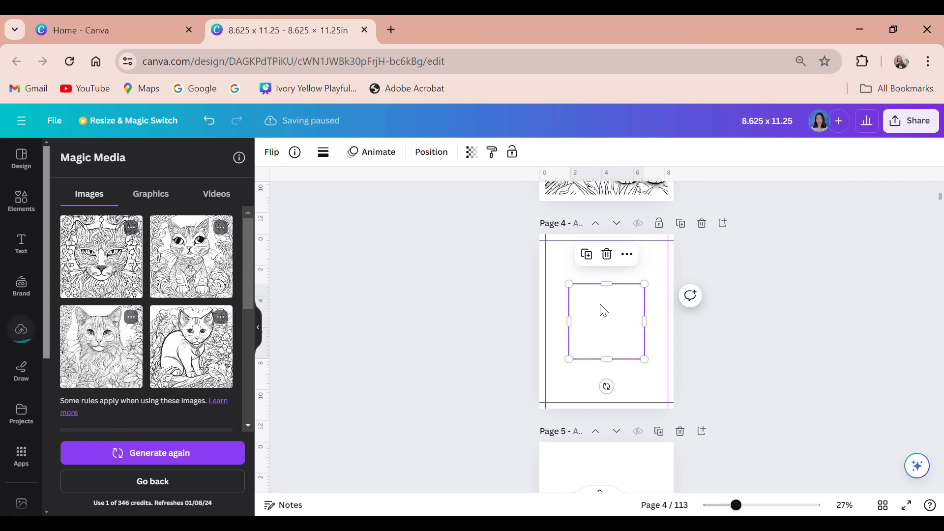
Step: Align the inserted sitting cat image with the upper-left margin corner of page 4 and stretch it to the opposite margins
left_click_drag(604, 311, 584, 277)
left_click_drag(631, 320, 669, 365)
left_click_drag(614, 383, 614, 405)
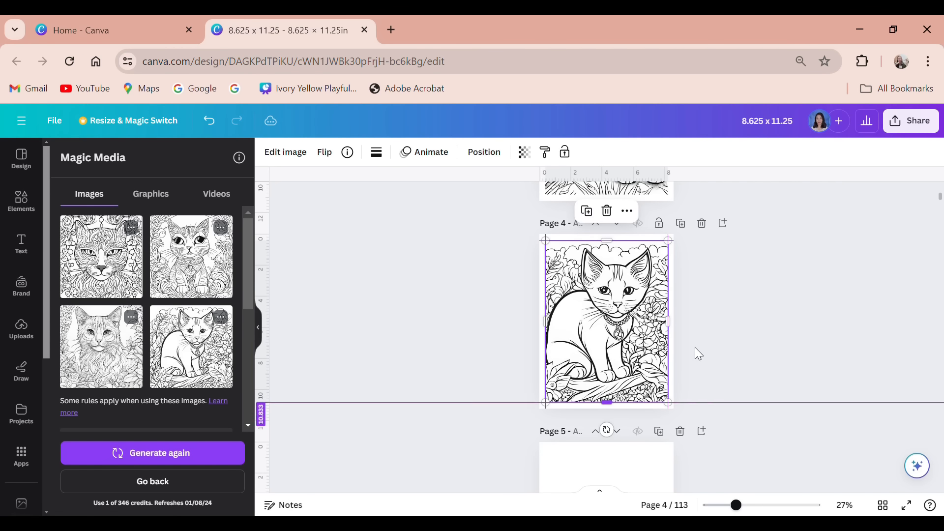
left_click(800, 306)
Step: Review the finished coloring pages one after another and in a grid overview of the whole book
scroll(615, 344, "down", 2)
scroll(542, 344, "up", 4)
scroll(542, 343, "up", 3)
scroll(542, 343, "down", 3)
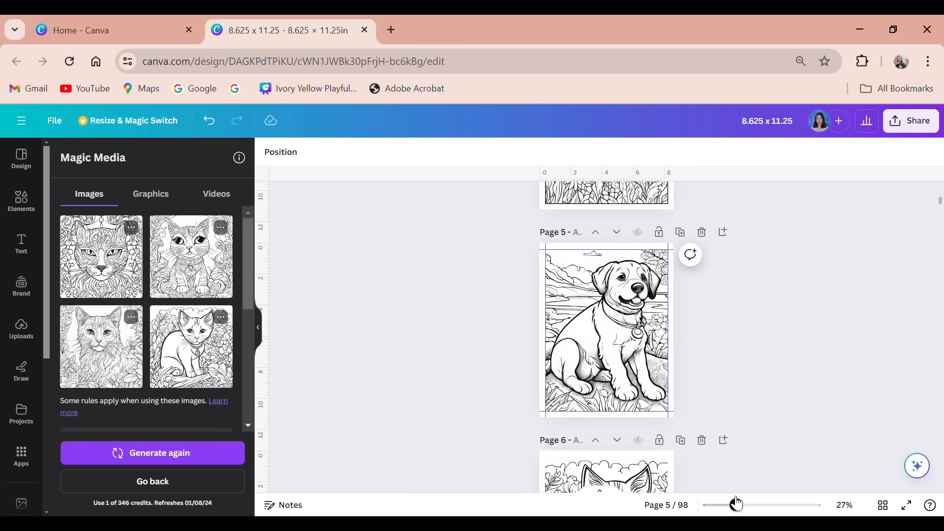
scroll(722, 372, "down", 2)
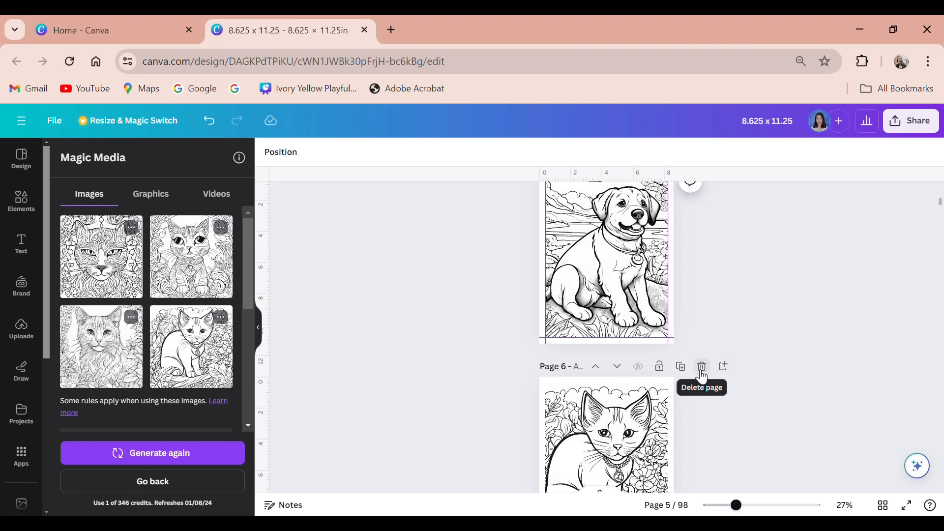
scroll(699, 376, "down", 8)
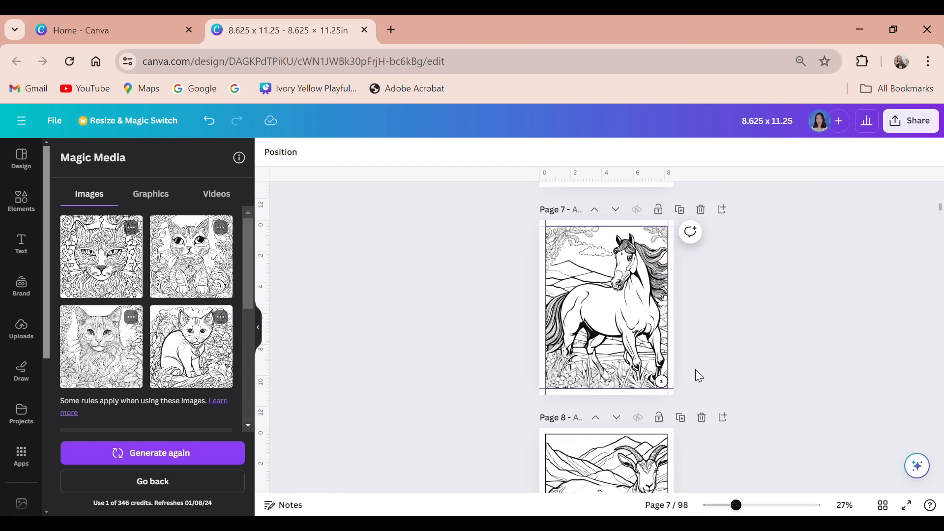
left_click(886, 506)
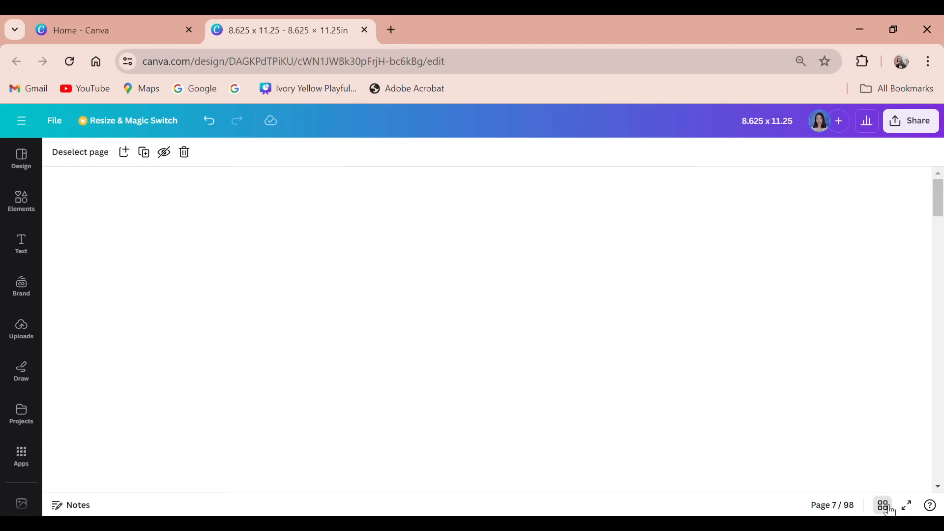
scroll(522, 379, "down", 2)
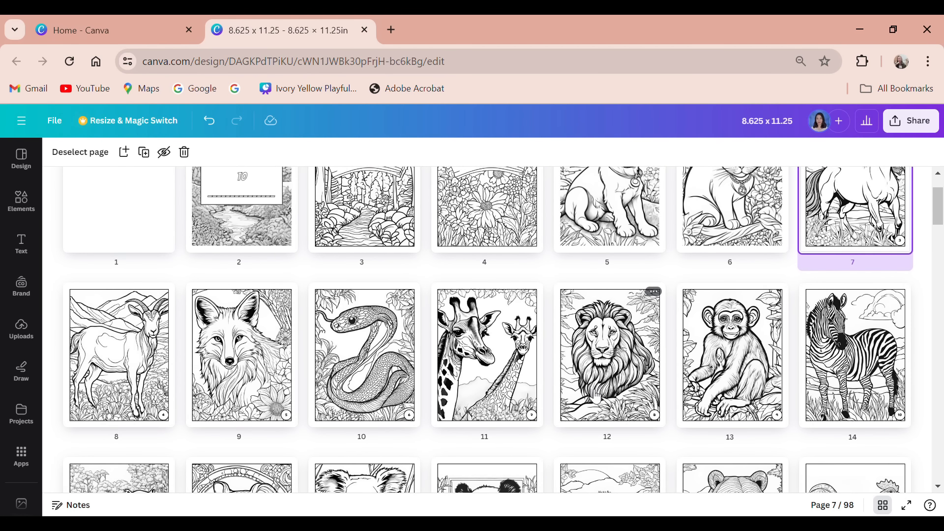
scroll(597, 397, "down", 7)
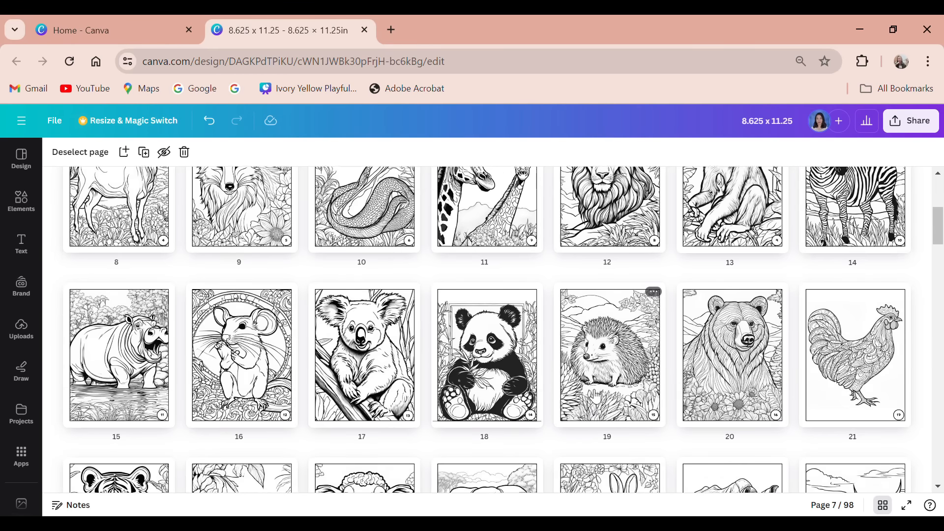
scroll(596, 397, "down", 6)
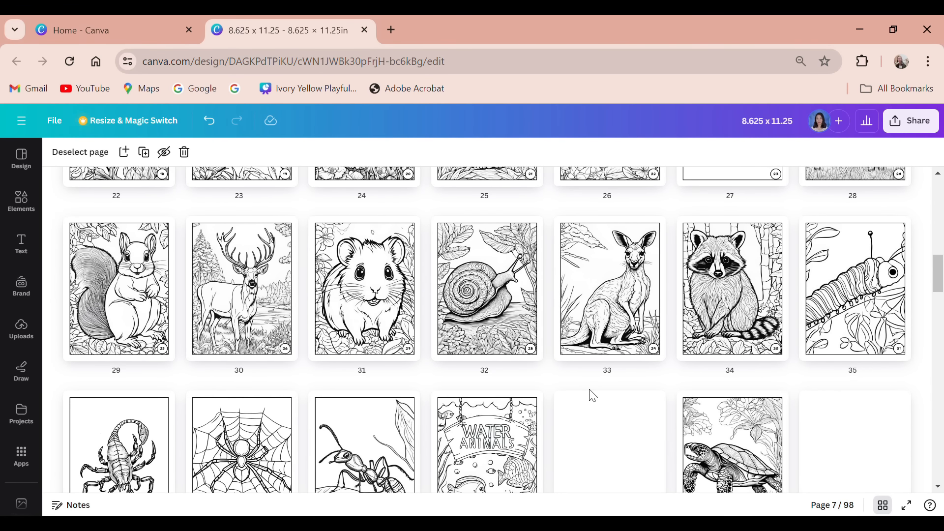
scroll(595, 396, "down", 3)
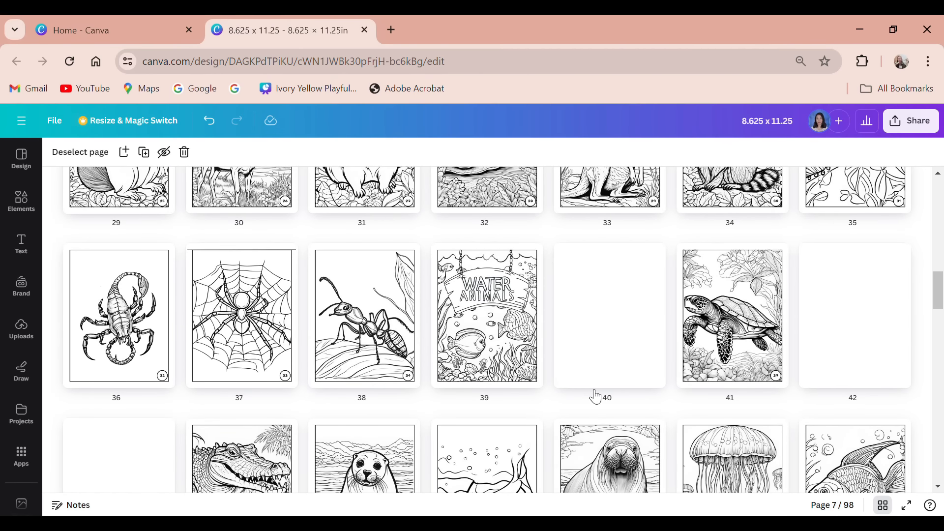
scroll(596, 396, "down", 3)
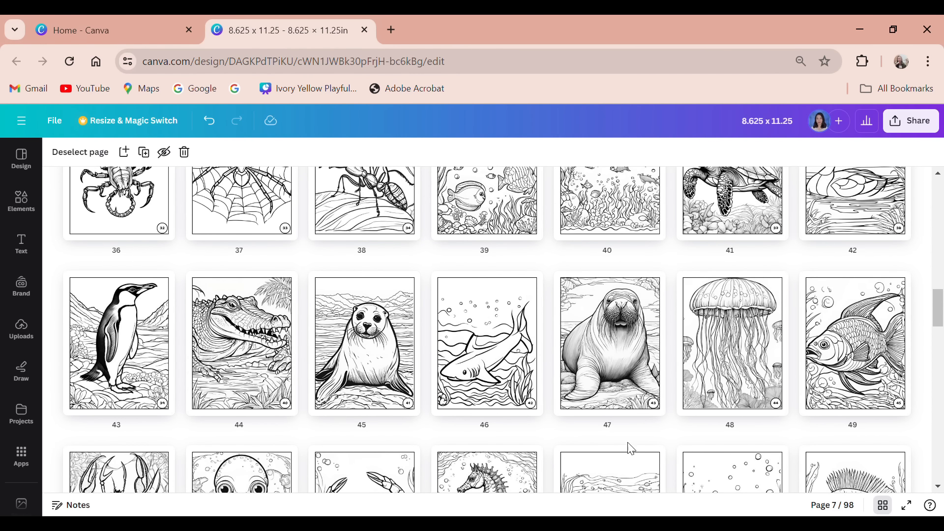
scroll(634, 457, "down", 1)
scroll(639, 467, "down", 1)
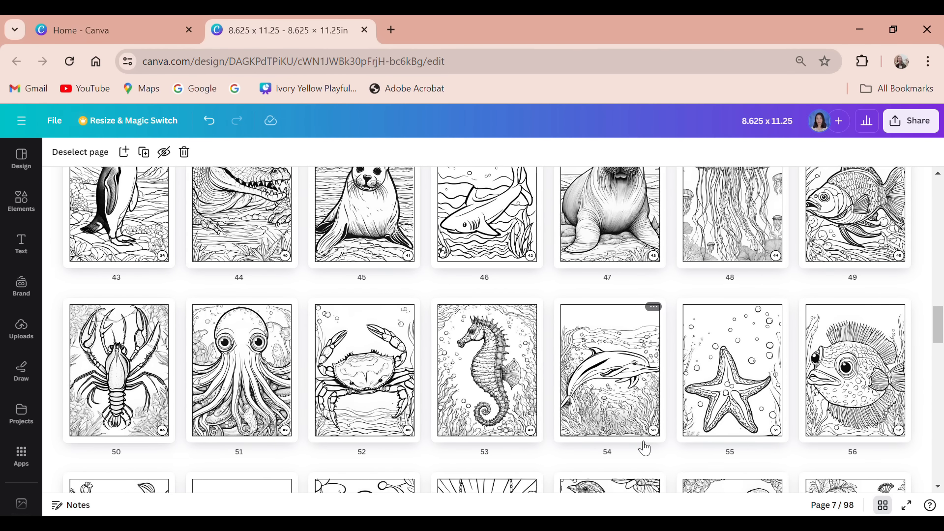
scroll(643, 447, "down", 2)
scroll(644, 447, "down", 3)
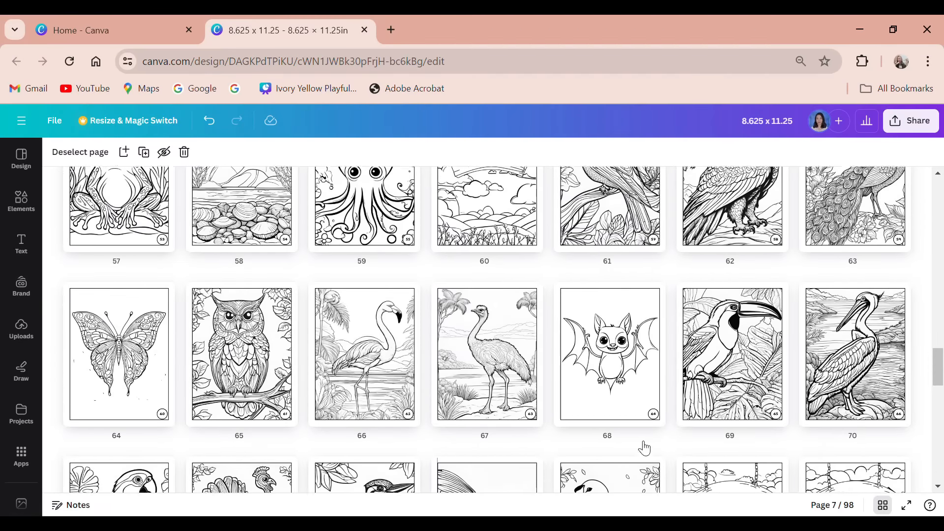
scroll(689, 418, "up", 4)
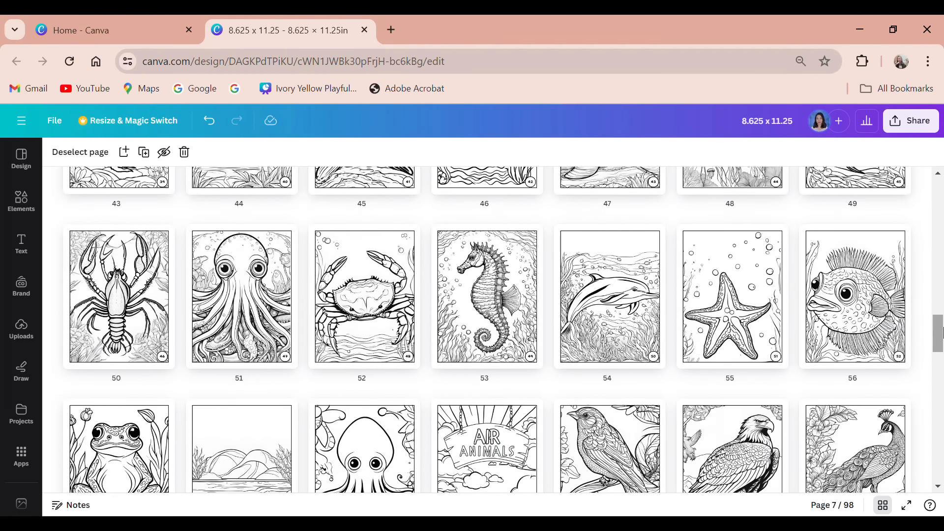
left_click_drag(936, 332, 929, 194)
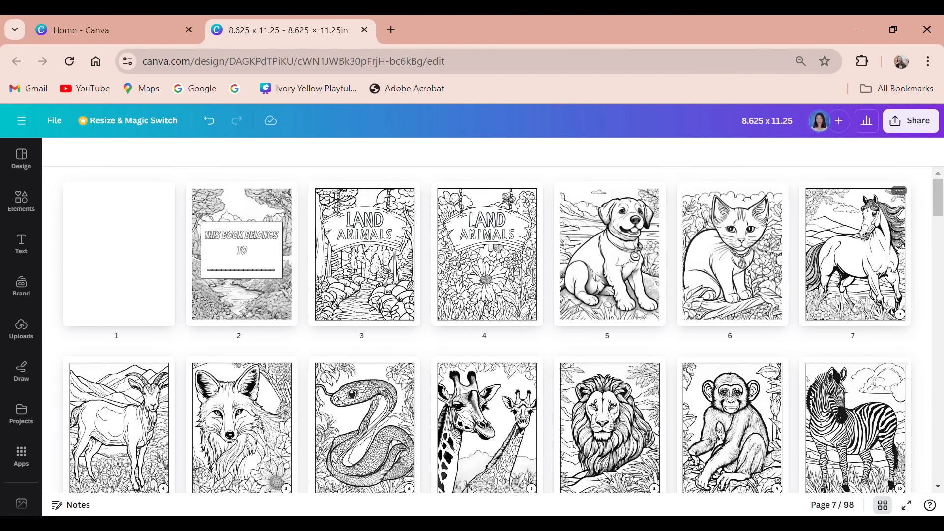
Step: Download all pages of the coloring book as a PDF Print file
left_click(899, 122)
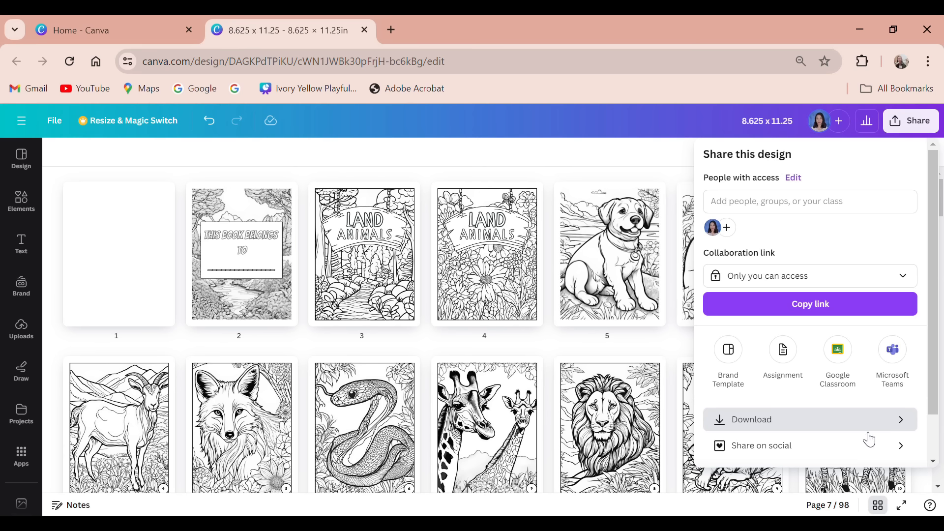
left_click(878, 419)
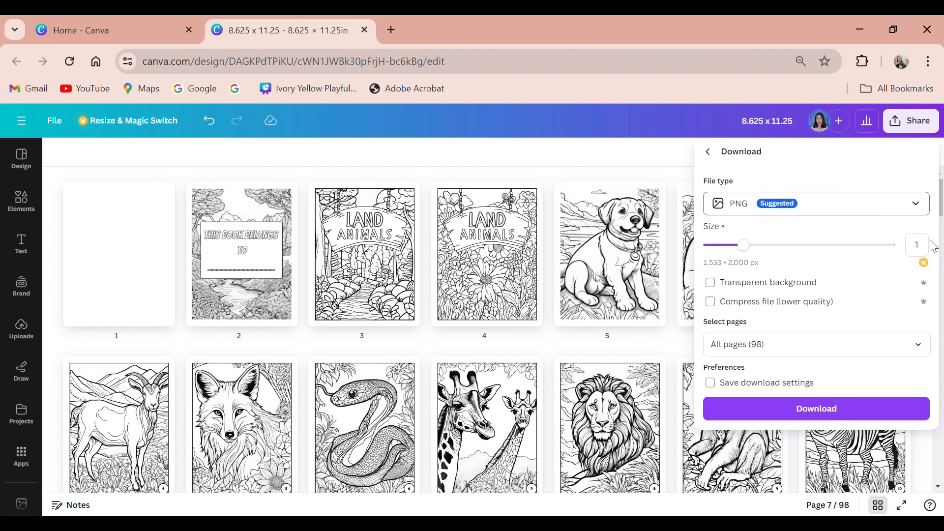
left_click(910, 203)
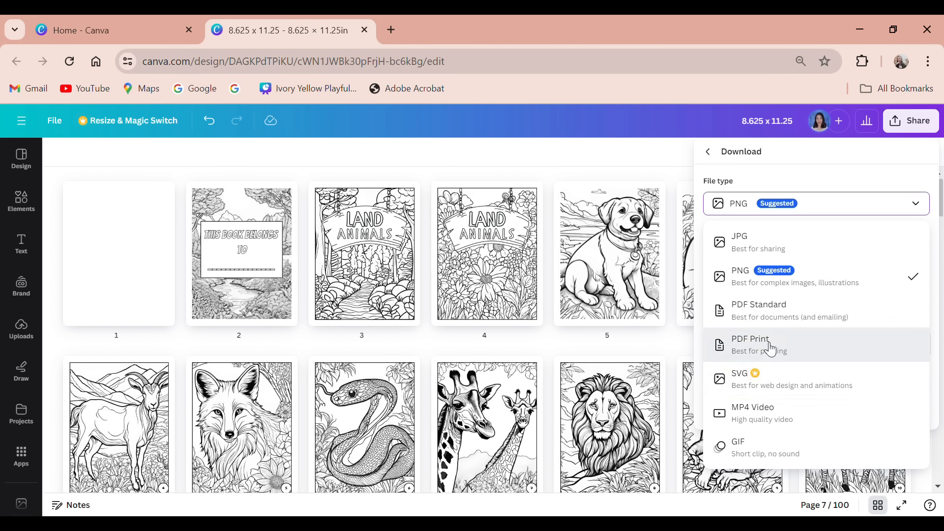
left_click(772, 345)
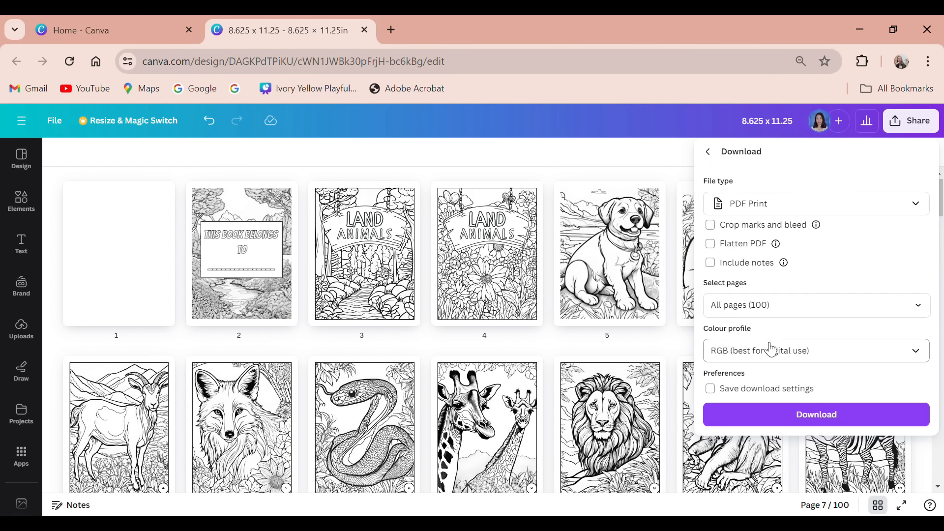
left_click(900, 421)
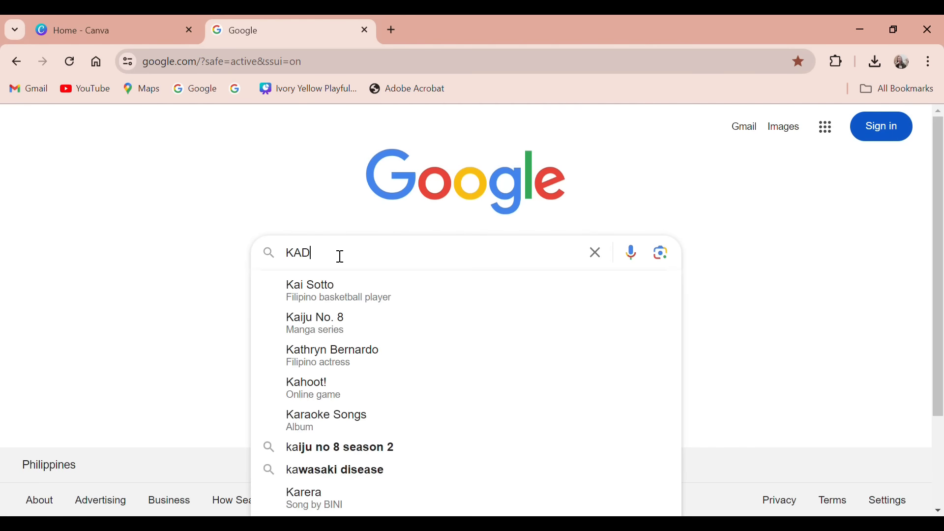
Step: Search Google for the KDP Amazon cover calculator
key("BackSpace")
key("BackSpace")
type("DP AMAZ")
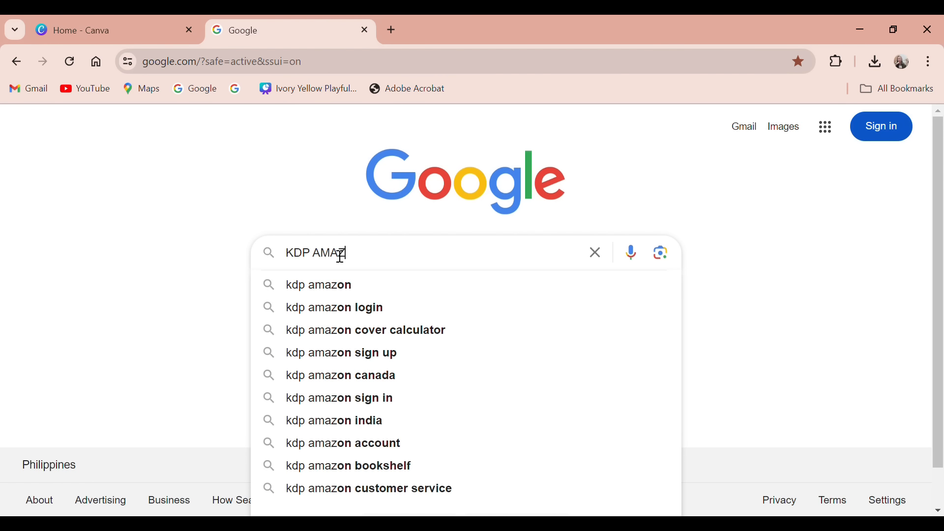
left_click(346, 332)
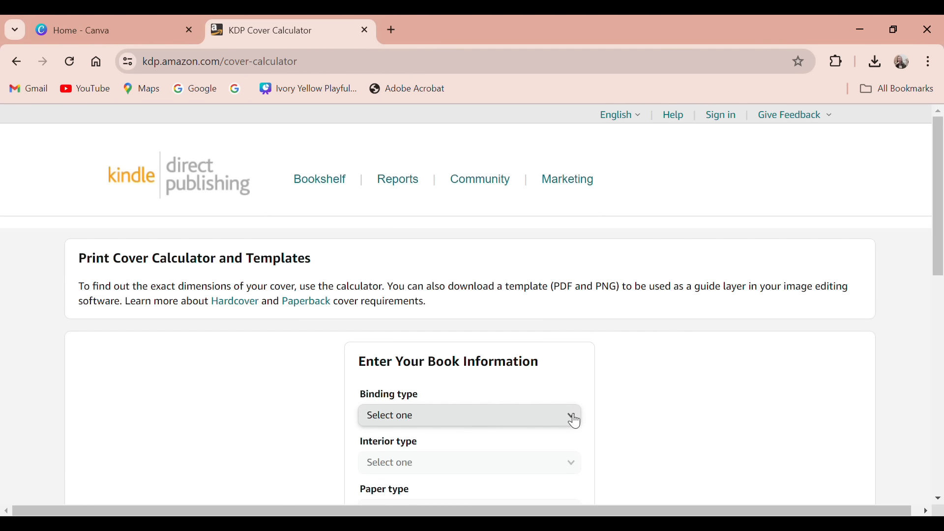
Step: Set the book's binding type to Paperback and its interior type to Standard color in the KDP cover calculator
scroll(575, 420, "down", 1)
scroll(575, 361, "down", 1)
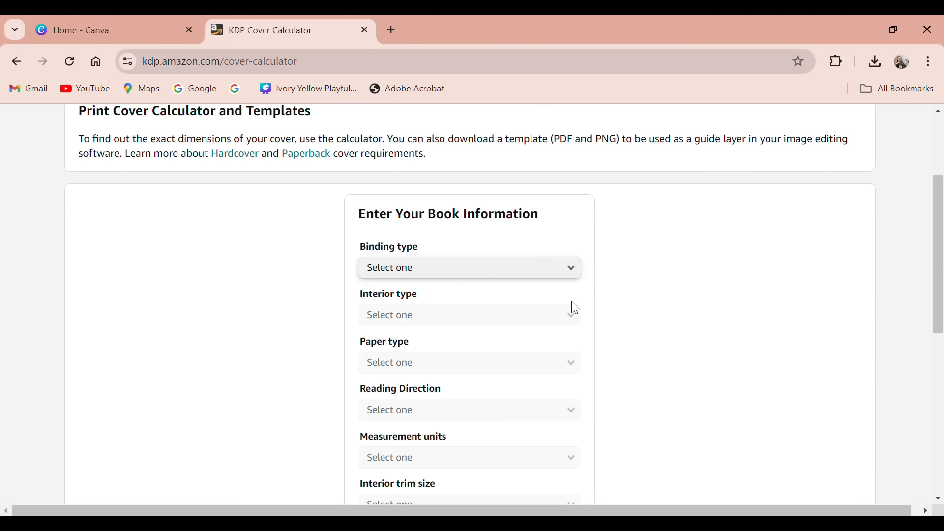
scroll(575, 309, "down", 1)
left_click(573, 196)
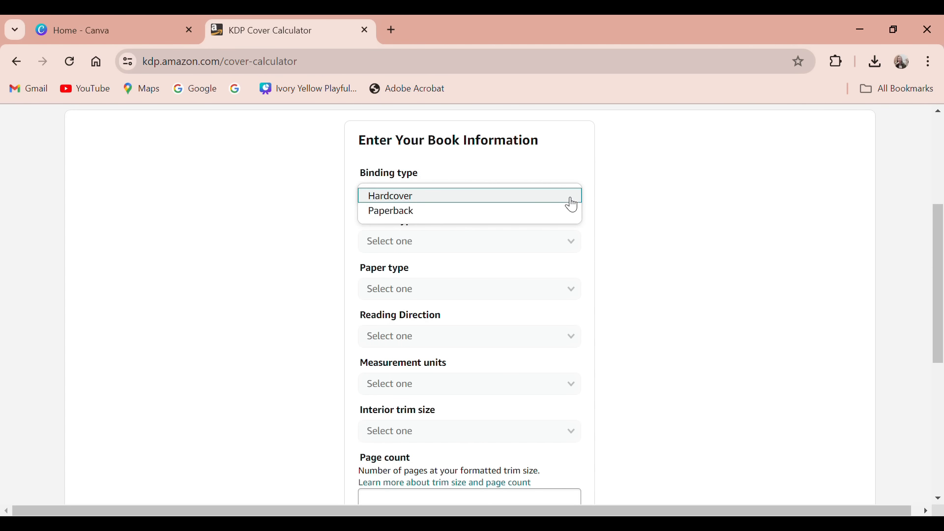
left_click(565, 211)
left_click(566, 248)
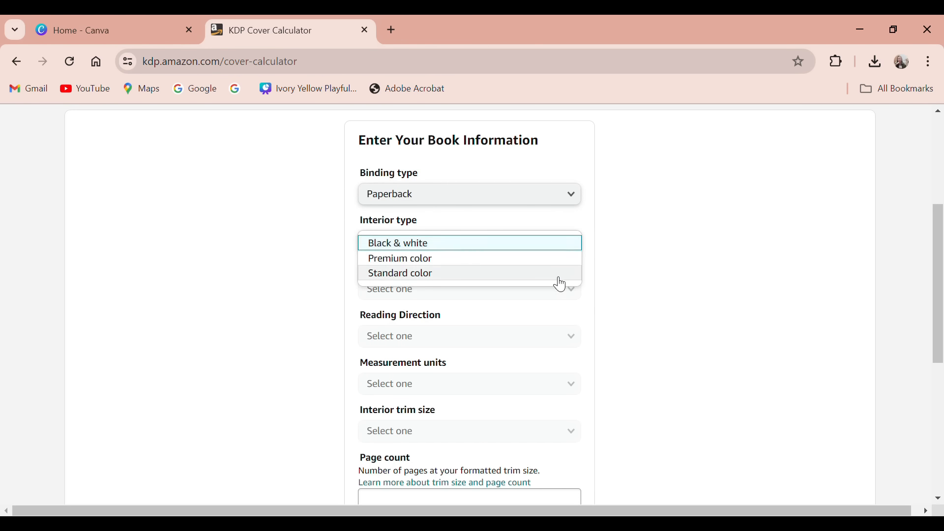
left_click(560, 276)
Step: Set the paper type to White paper, the reading direction to Left to Right and the measurement units to Inches
left_click(570, 299)
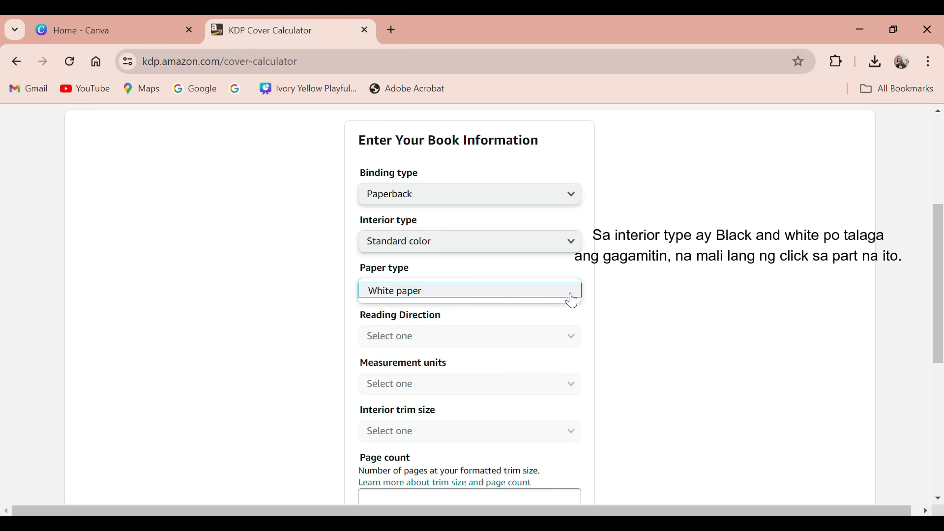
left_click(570, 295)
left_click(573, 344)
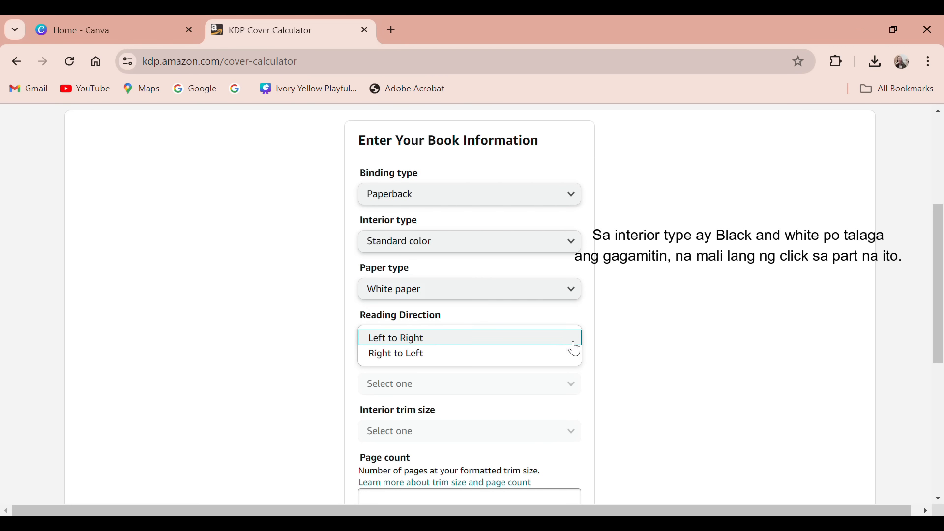
left_click(572, 338)
left_click(577, 391)
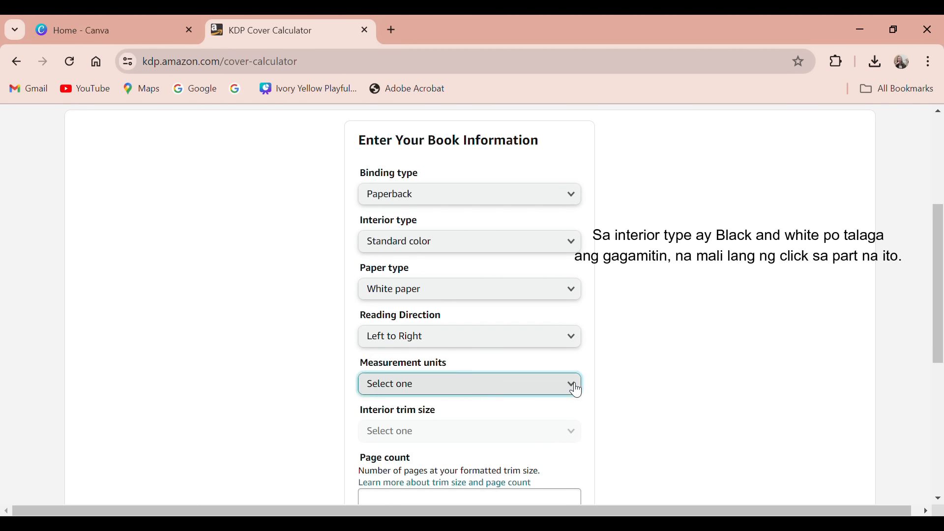
left_click(565, 385)
Step: Set the interior trim size to 8.5 x 11 in and the page count to 100, and calculate the cover dimensions
scroll(567, 390, "down", 3)
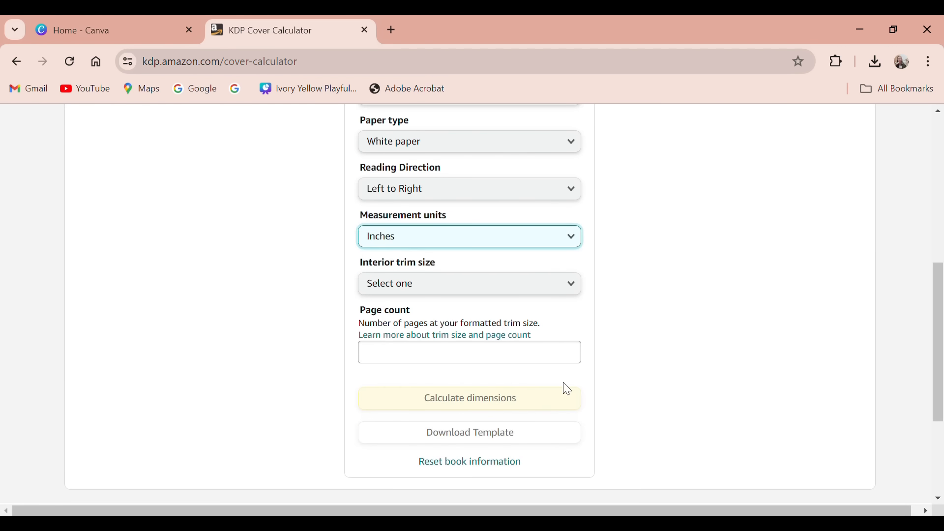
left_click(574, 286)
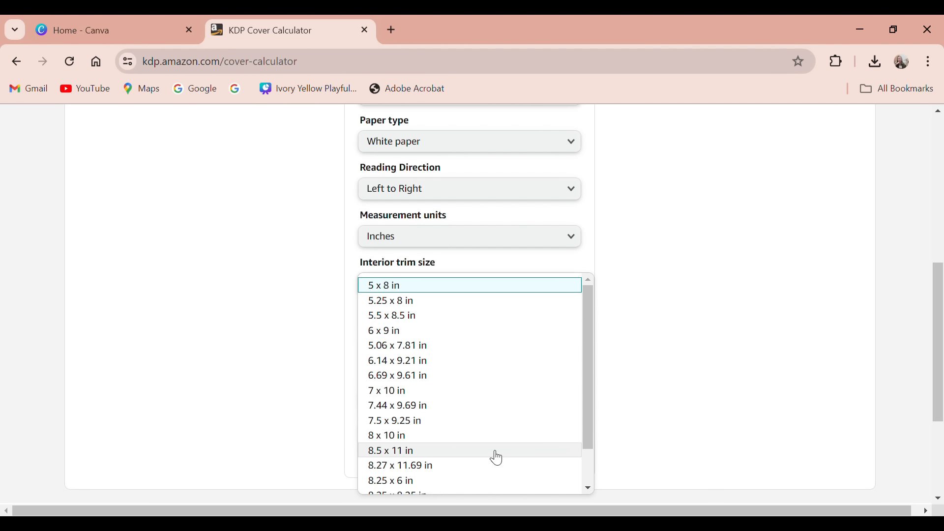
scroll(497, 445, "down", 1)
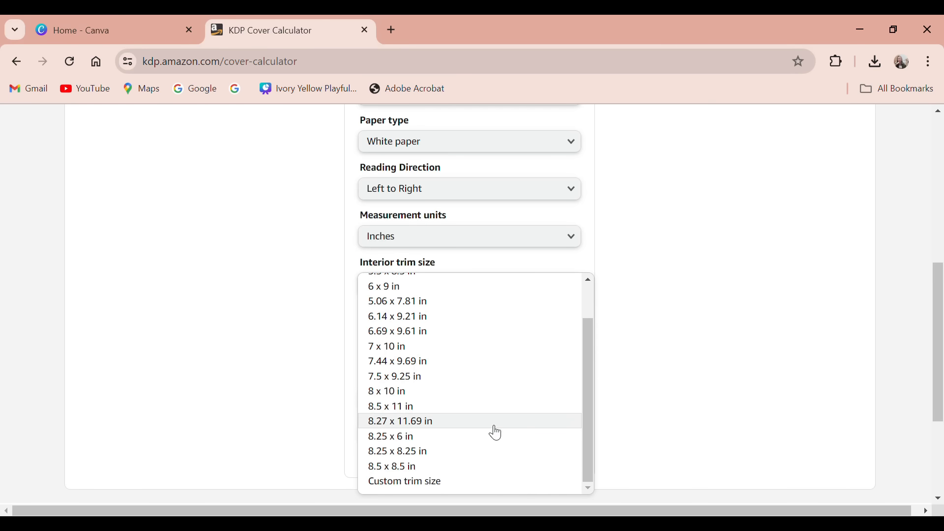
left_click(489, 411)
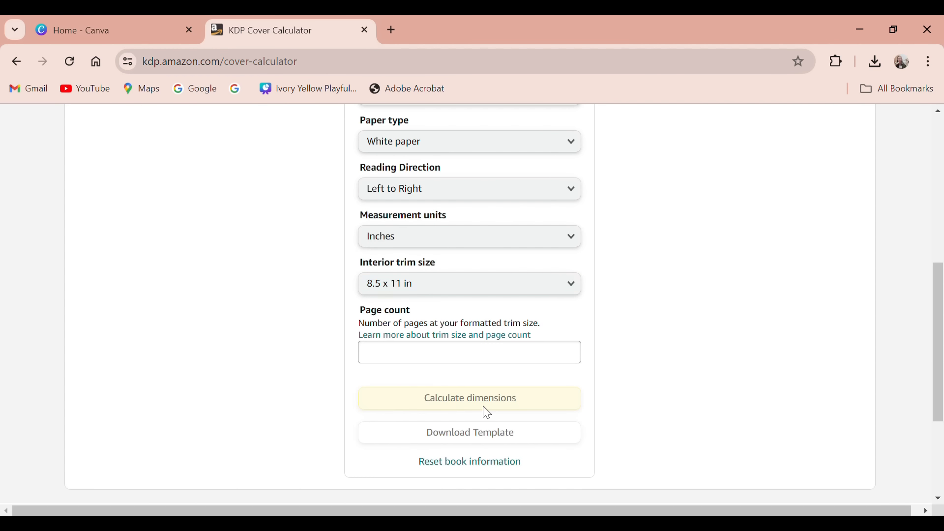
left_click(571, 356)
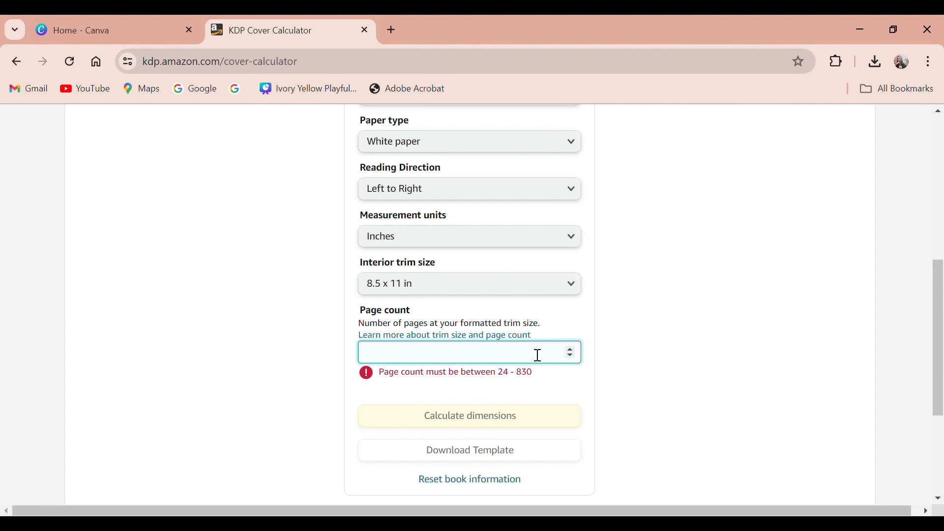
type("00")
left_click(439, 417)
left_click(442, 407)
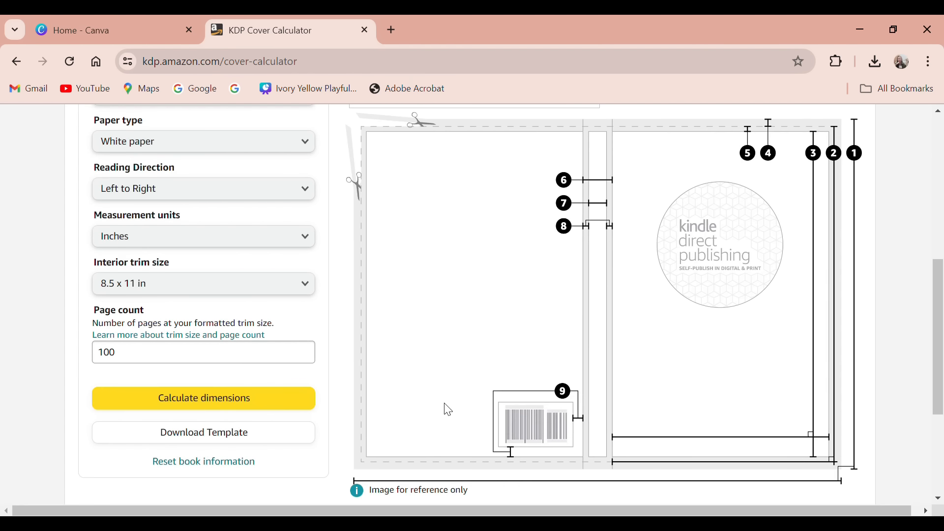
Step: Review the calculated cover dimensions and diagram, and download the cover template
scroll(698, 413, "up", 3)
scroll(718, 414, "up", 3)
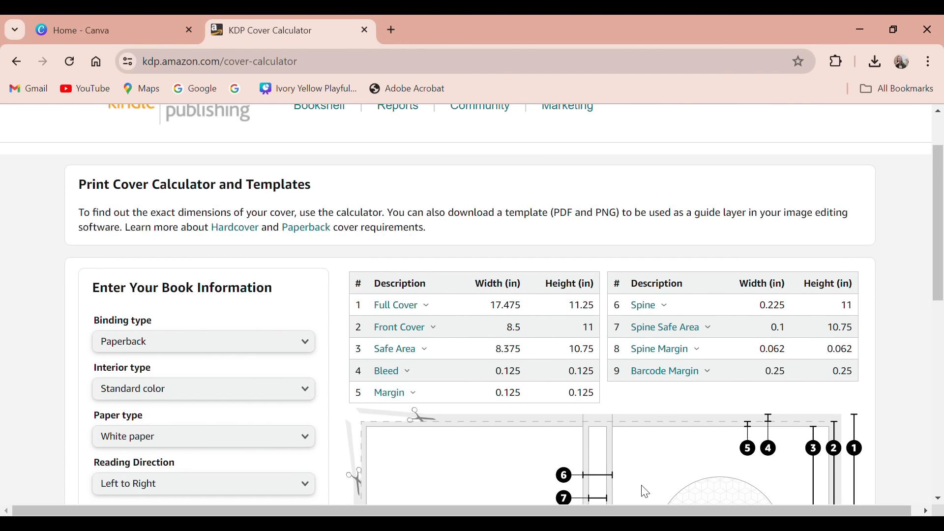
scroll(646, 487, "down", 5)
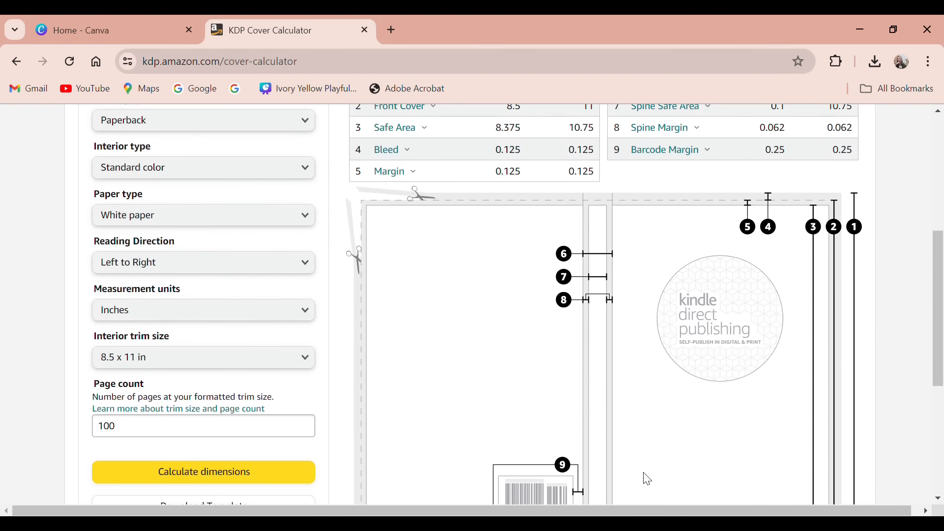
scroll(639, 472, "down", 3)
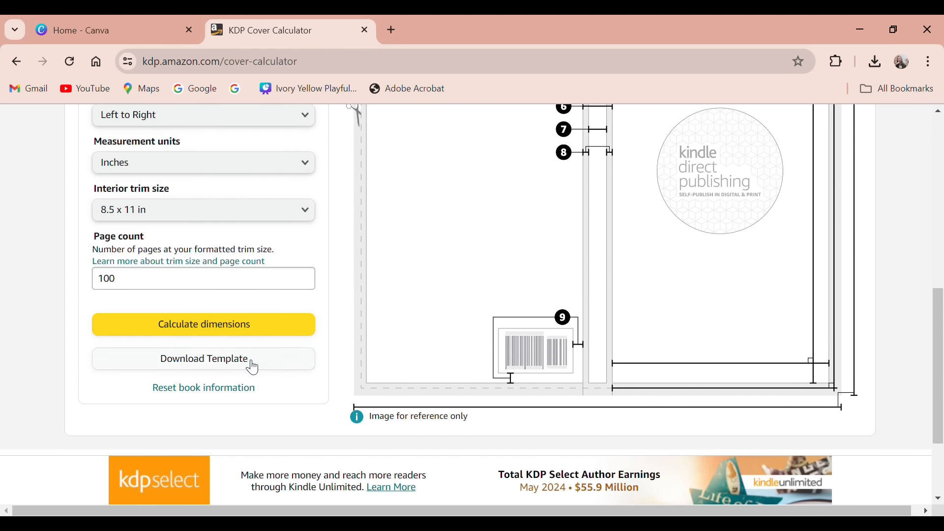
left_click(253, 364)
scroll(606, 391, "up", 3)
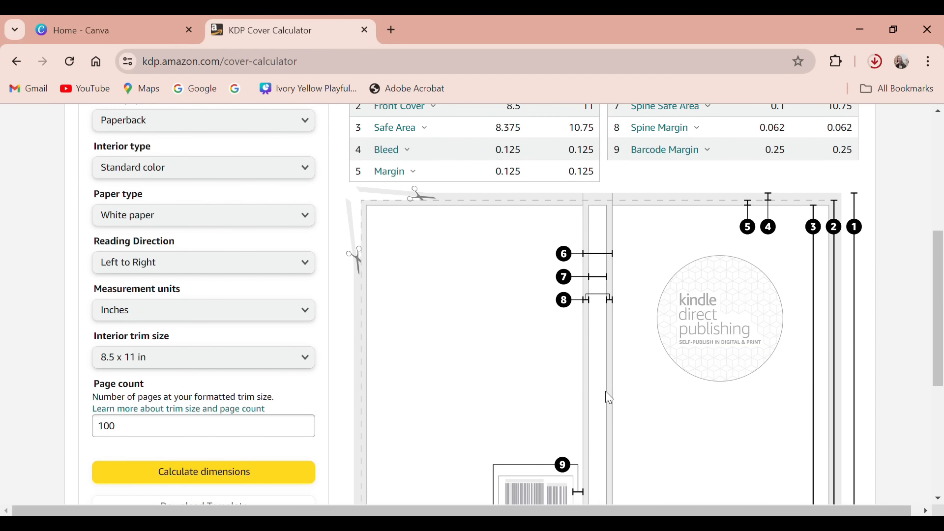
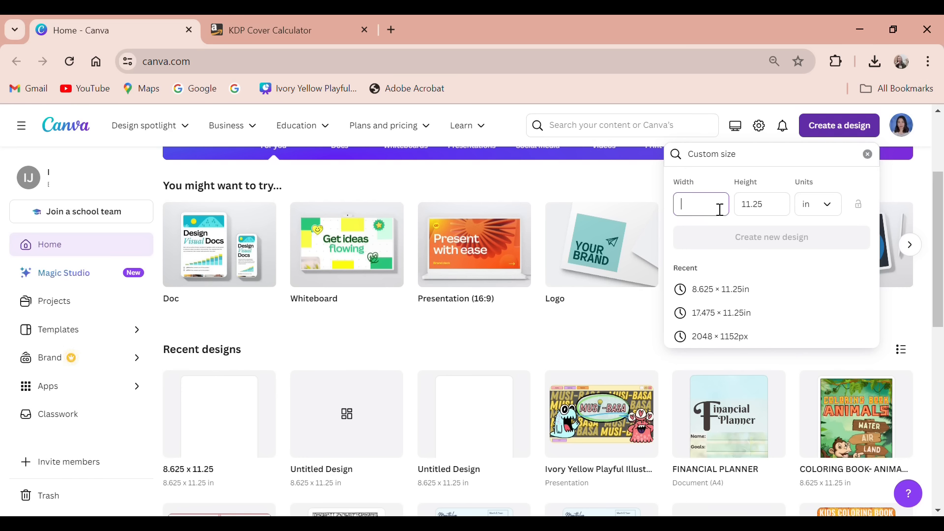
Step: Create a new custom-size Canva design 17.475 in wide and 11.250 in high
type("1")
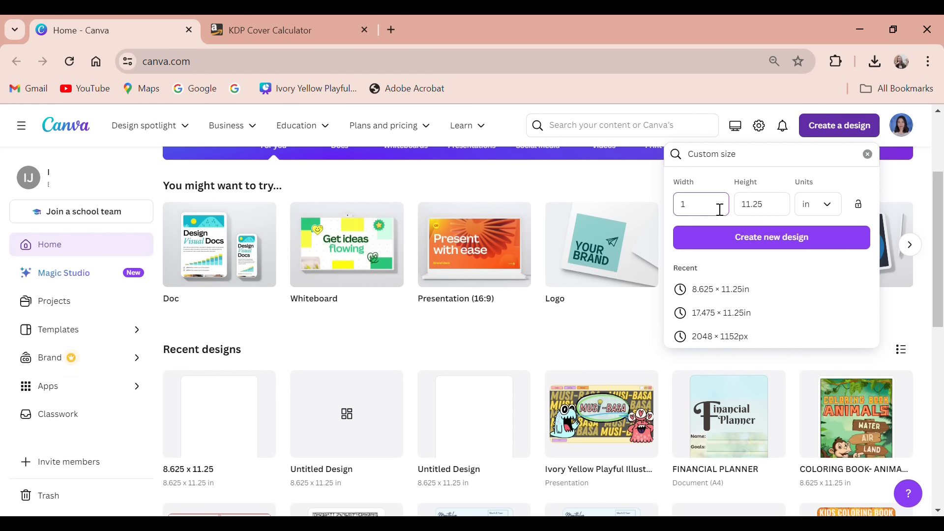
key("BackSpace")
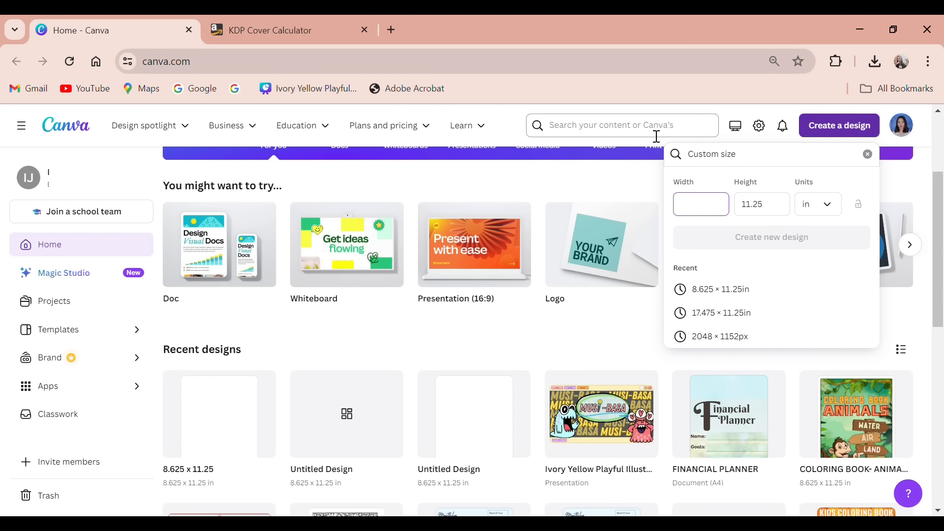
left_click(778, 207)
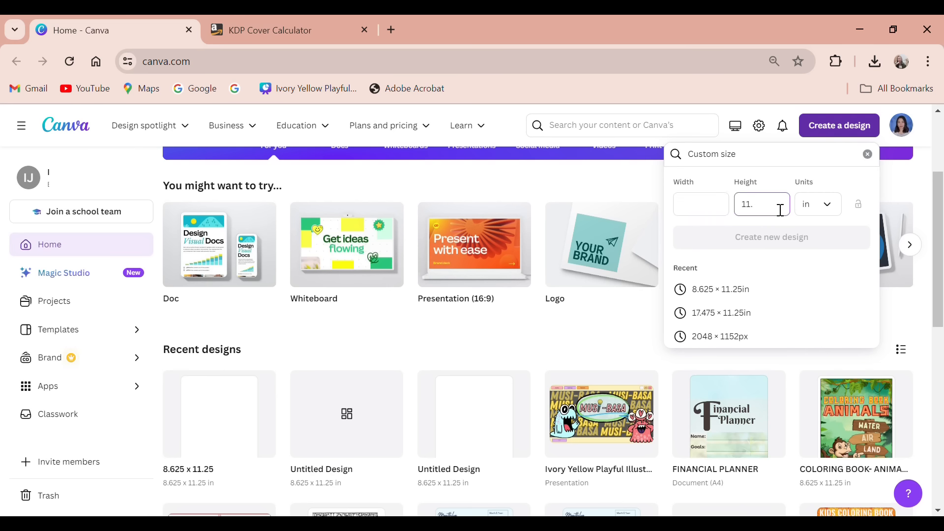
left_click(722, 213)
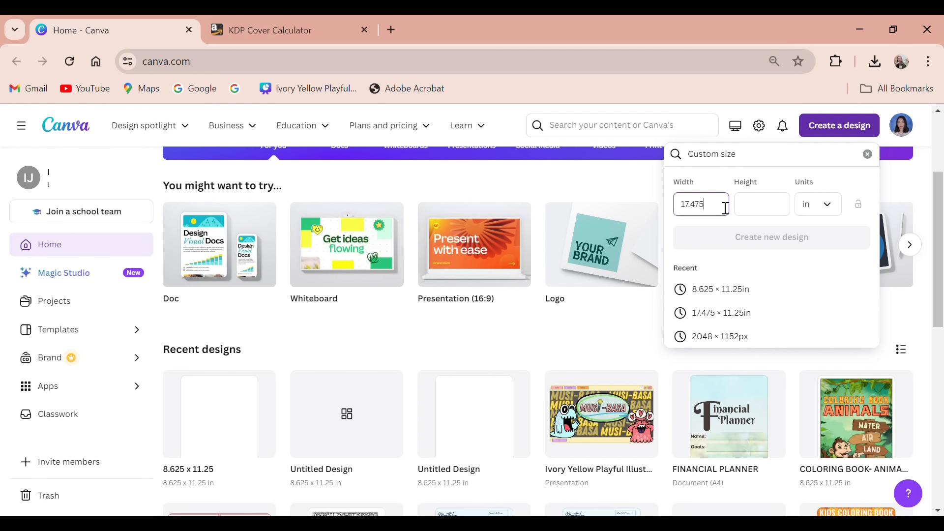
left_click(781, 207)
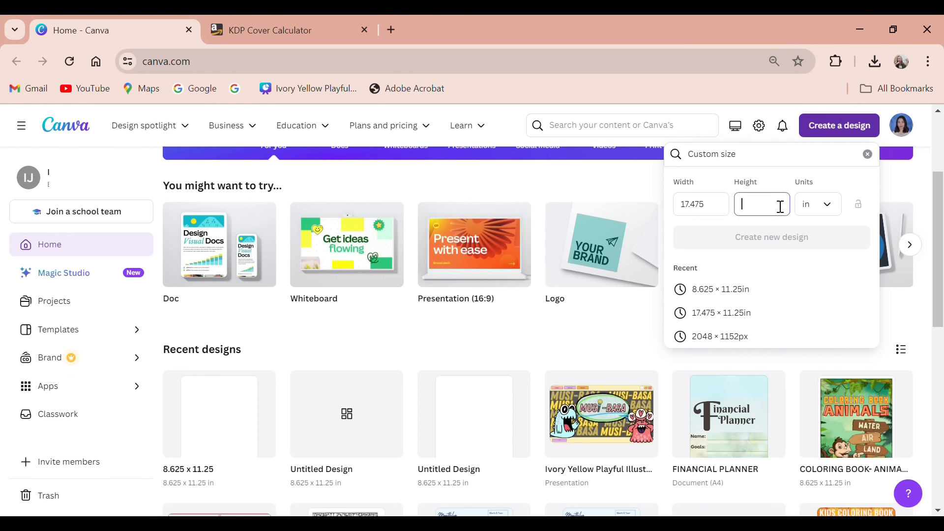
type("11.250")
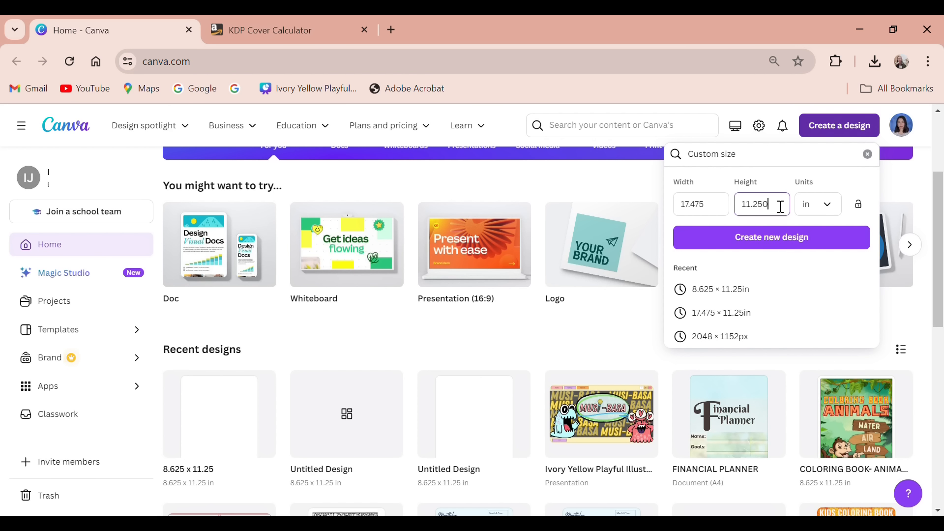
left_click(832, 243)
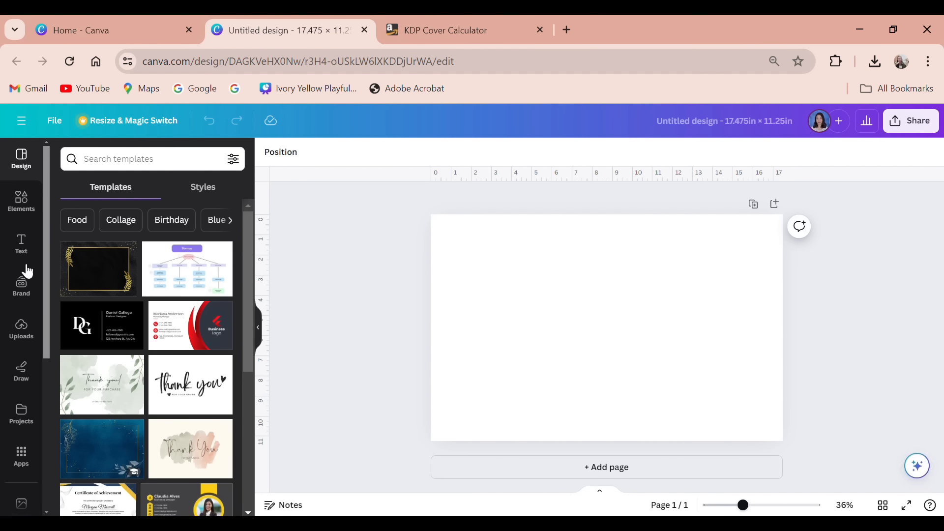
Step: Place the uploaded KDP cover template image on the blank page and enlarge it to fill the whole page
left_click(18, 334)
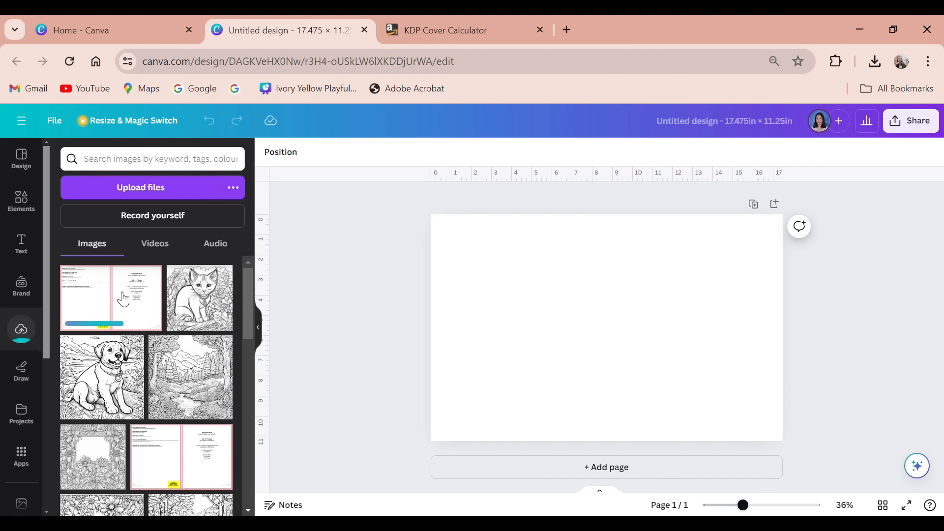
mouse_move(596, 347)
left_mouse_down()
mouse_move(568, 325)
mouse_move(568, 349)
mouse_move(595, 388)
mouse_move(559, 344)
mouse_move(563, 330)
mouse_move(584, 338)
left_mouse_up()
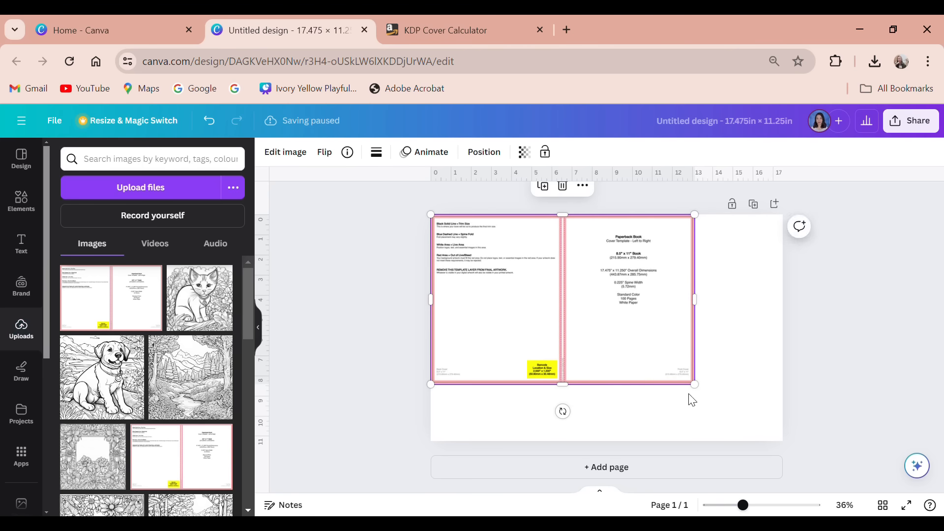
left_click_drag(703, 390, 788, 438)
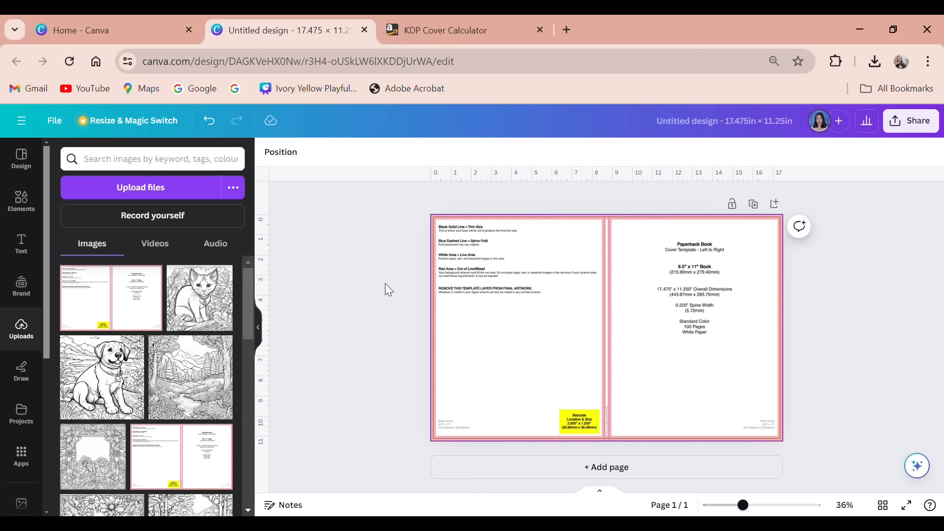
Step: Insert the uploaded "Coloring Book Animals" cover image with the monkey and signpost onto the cover template
left_click(22, 210)
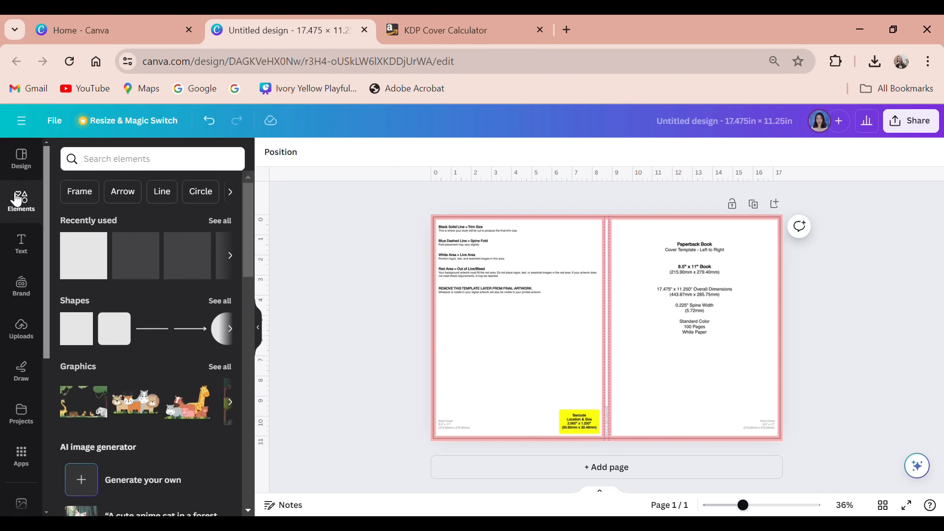
left_click(21, 329)
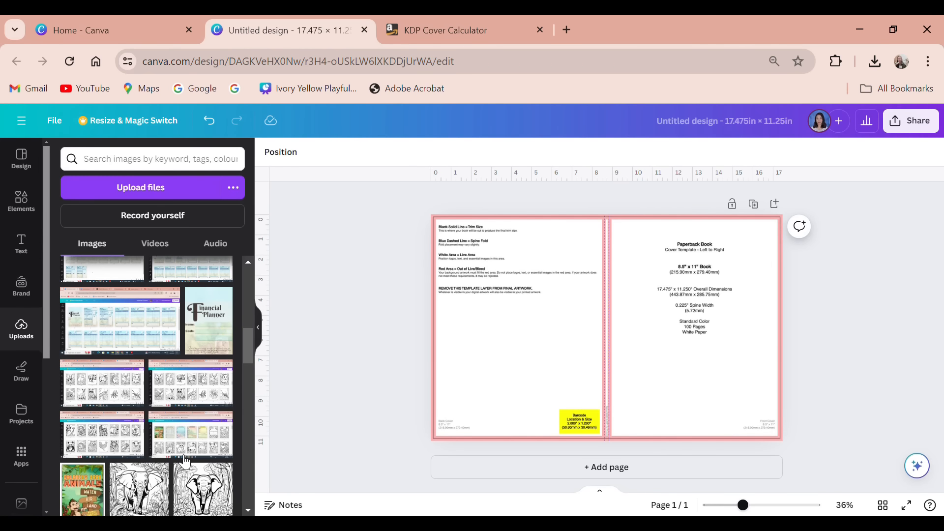
scroll(185, 462, "down", 2)
scroll(185, 463, "down", 1)
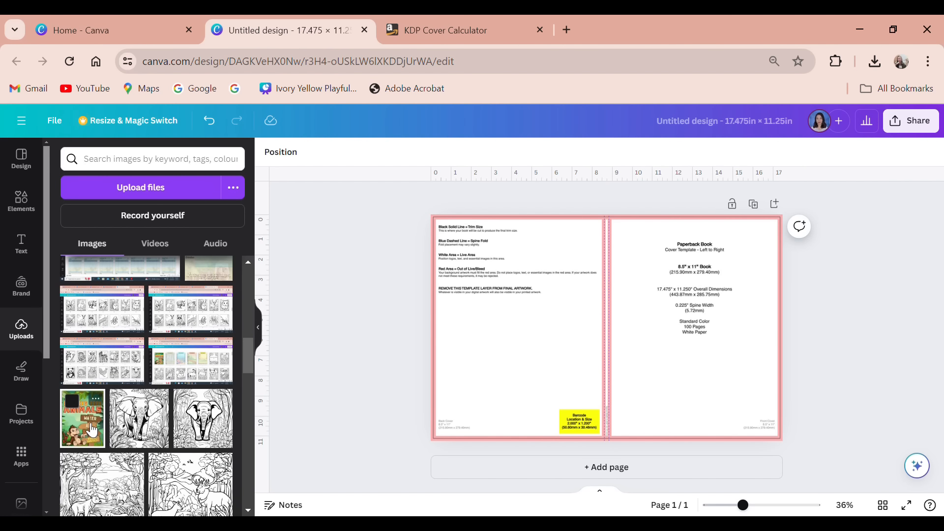
left_click(83, 418)
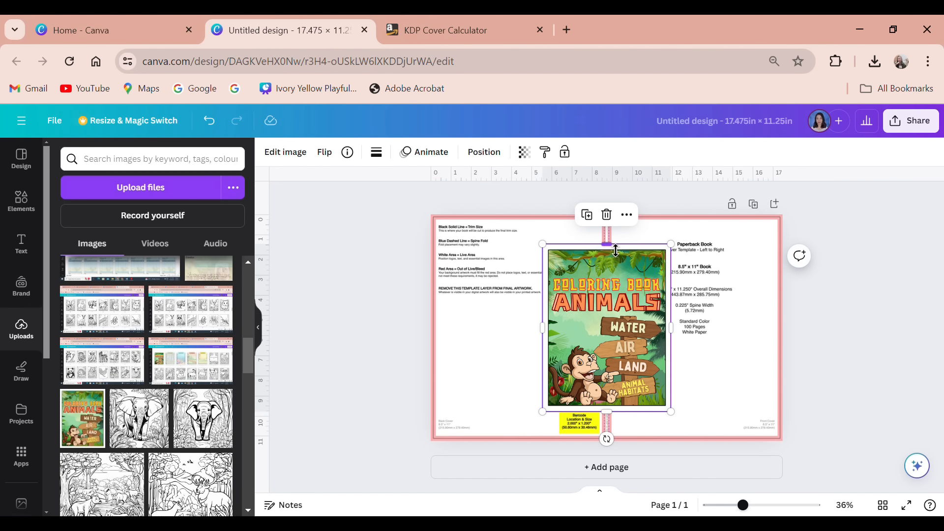
Step: Crop the white border off all sides of the monkey and signpost cover image
left_click_drag(616, 250, 616, 259)
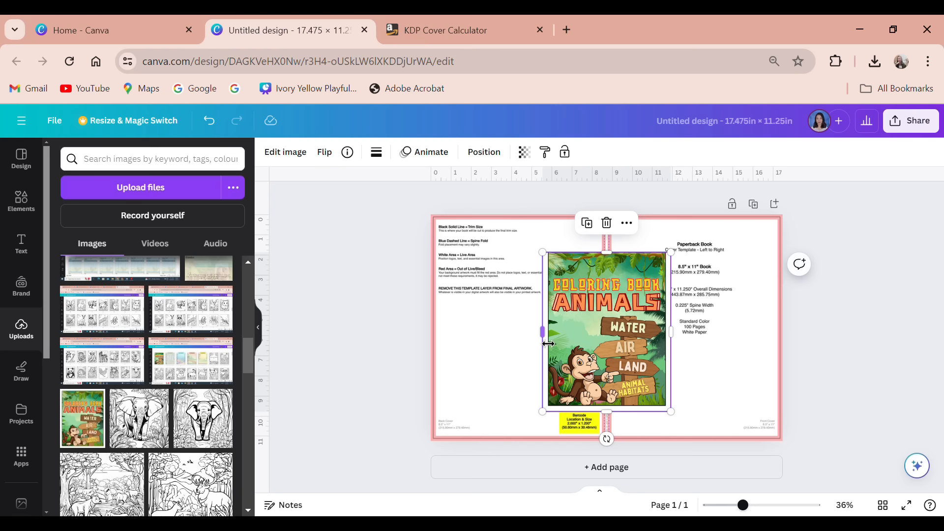
left_click_drag(551, 343, 558, 342)
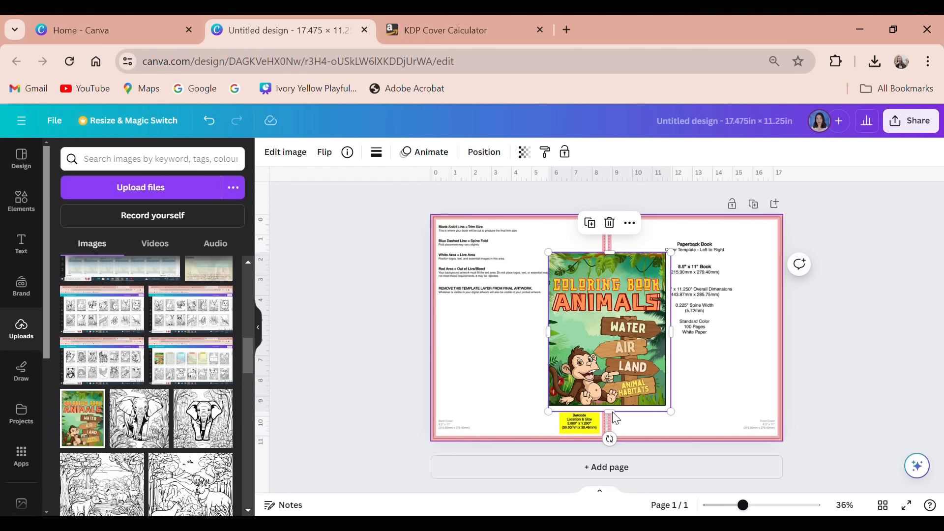
left_click_drag(621, 420, 630, 408)
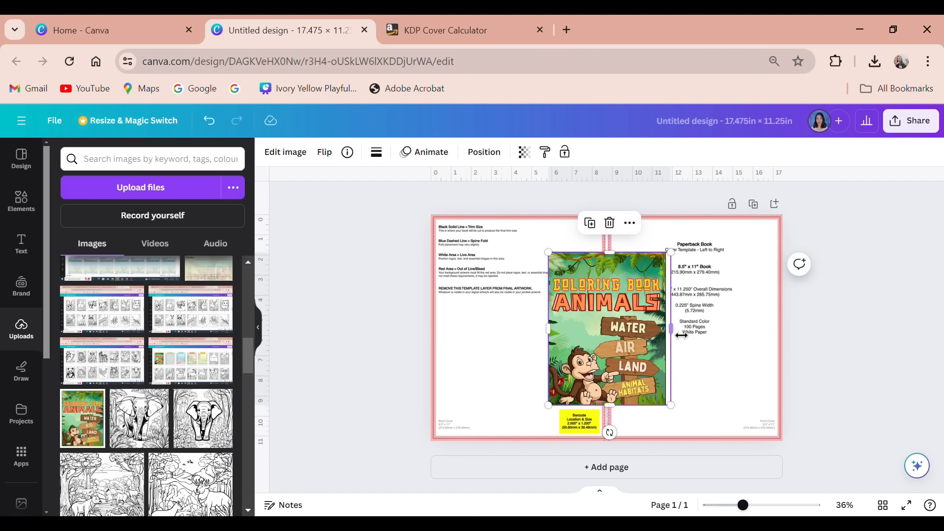
left_click_drag(681, 335, 713, 294)
Step: Enlarge the cropped cover image to fill the front cover half of the page, extending over the spine
left_click_drag(723, 368, 787, 450)
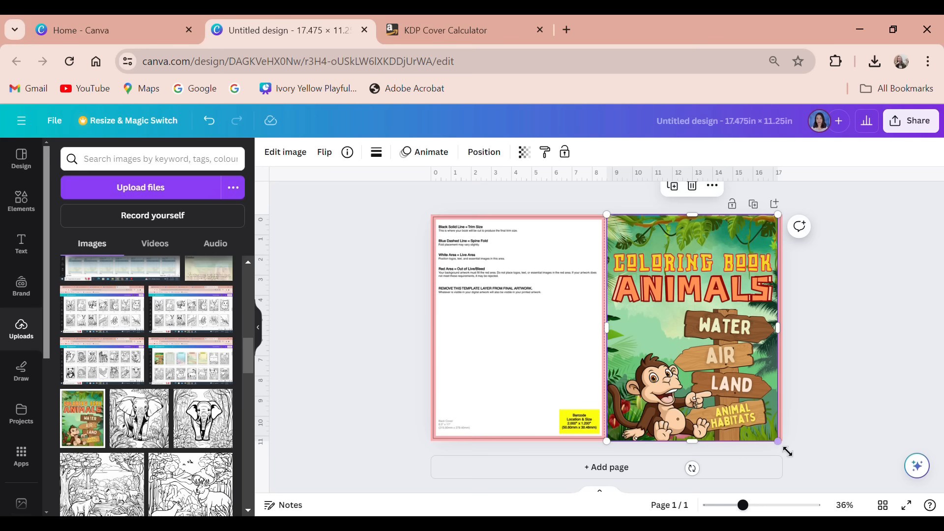
left_click_drag(787, 452, 792, 455)
mouse_move(691, 373)
left_mouse_down()
mouse_move(699, 378)
mouse_move(690, 372)
left_mouse_up()
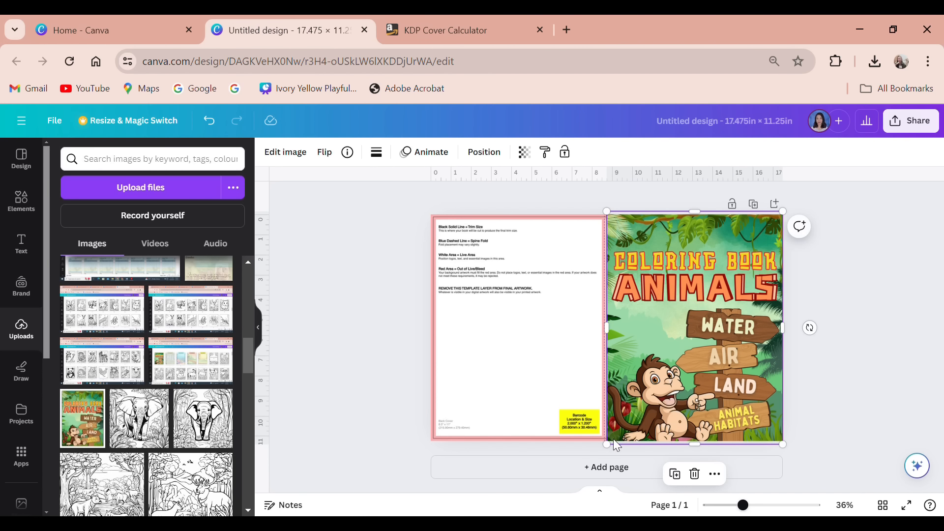
left_click_drag(619, 453, 601, 450)
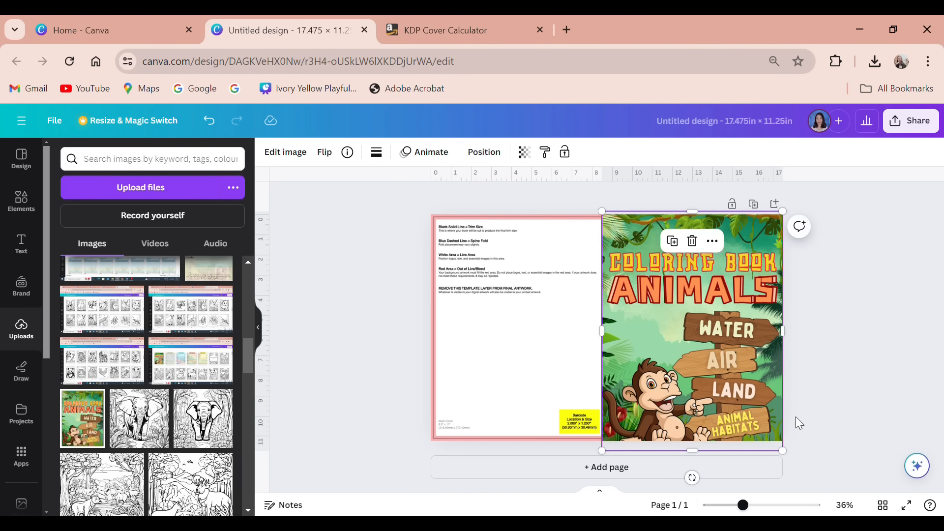
Step: Shift the front cover image up until its lower edge lines up with the bottom of the page
left_click(724, 378)
left_click(724, 378)
key("shift+Up")
key("shift+Up")
key("shift+Up")
key("shift+Up")
key("shift+Up")
key("shift+Up")
key("shift+Up")
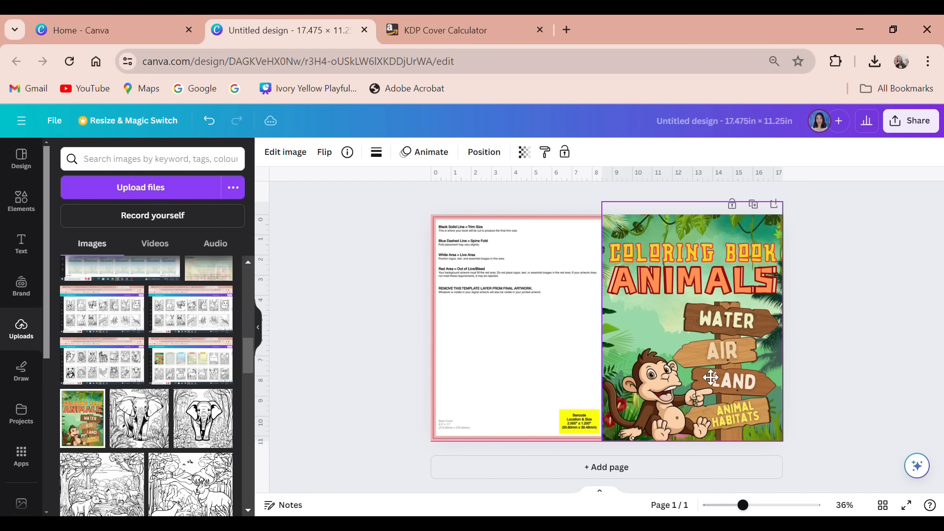
left_click(819, 373)
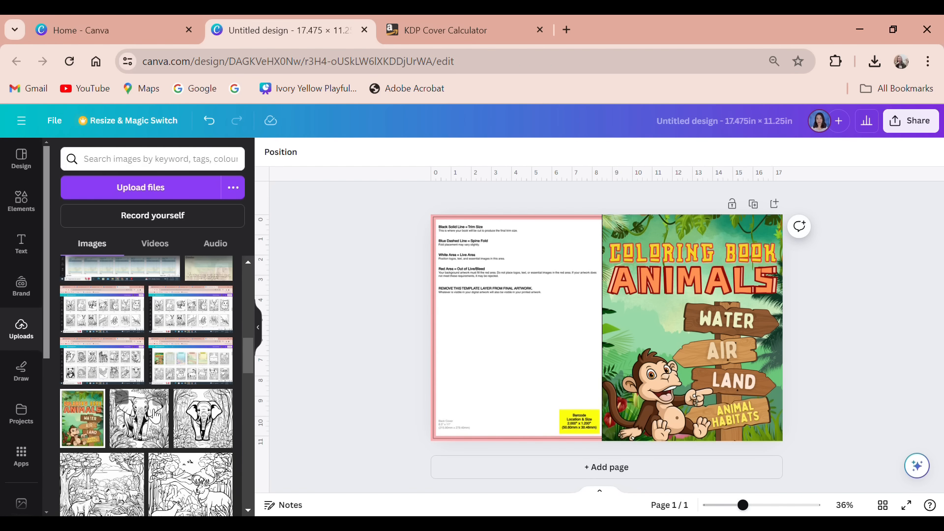
Step: Insert the uploaded plain jungle background image and move it onto the back cover half
left_click_drag(249, 355, 251, 282)
left_click(88, 301)
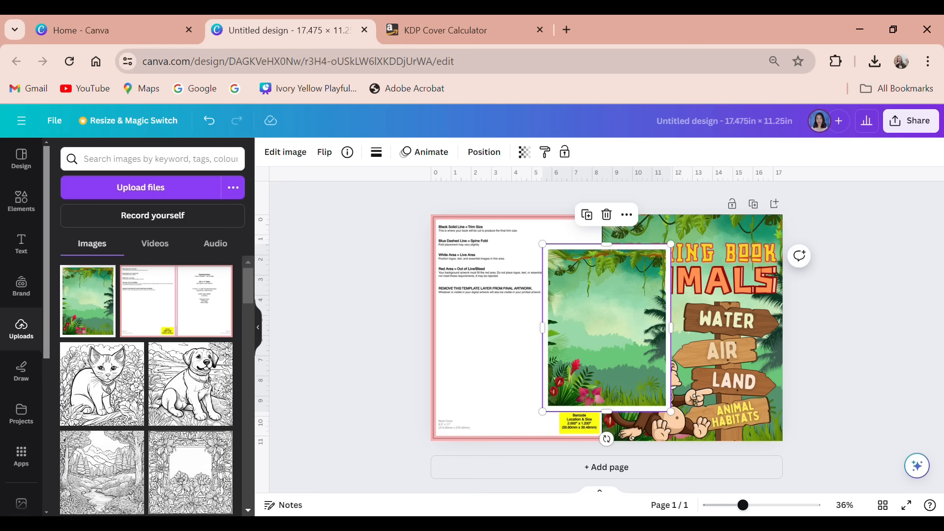
left_click_drag(625, 354, 515, 296)
Step: Crop the jungle background's white border and enlarge the image to fill the back cover up to the front cover's edge
left_click_drag(510, 225, 510, 232)
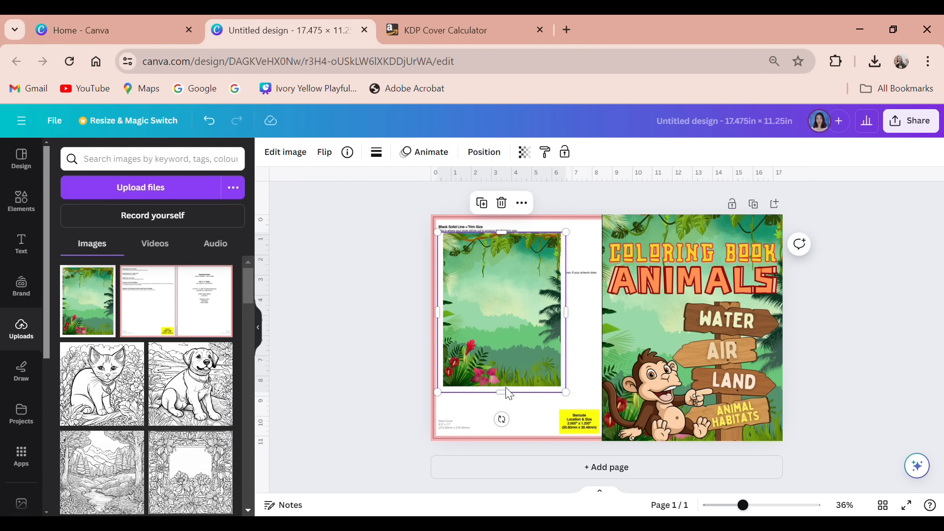
left_click_drag(507, 390, 500, 373)
left_click_drag(558, 375, 618, 446)
left_click(792, 411)
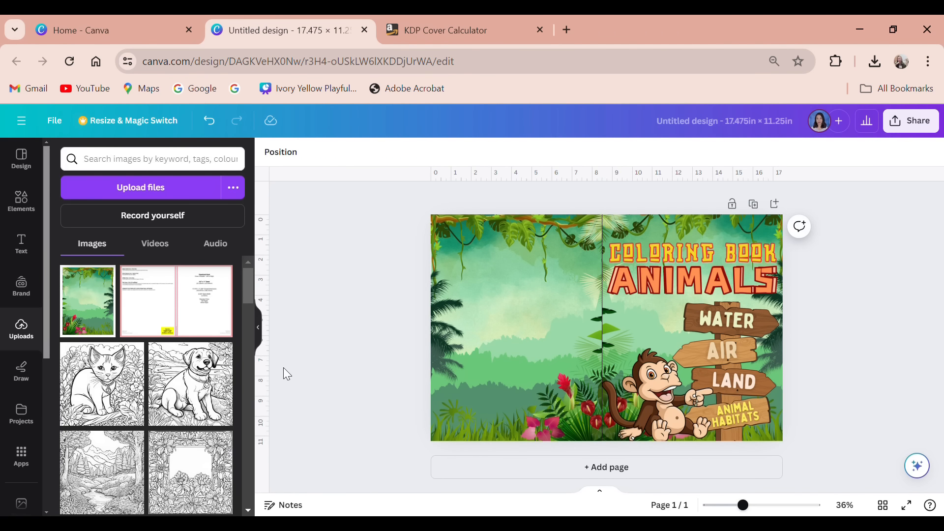
Step: Search the graphics elements for "FOREST ANIMALS" and insert the group with the fox, wolf, bear and rabbit
left_click(30, 209)
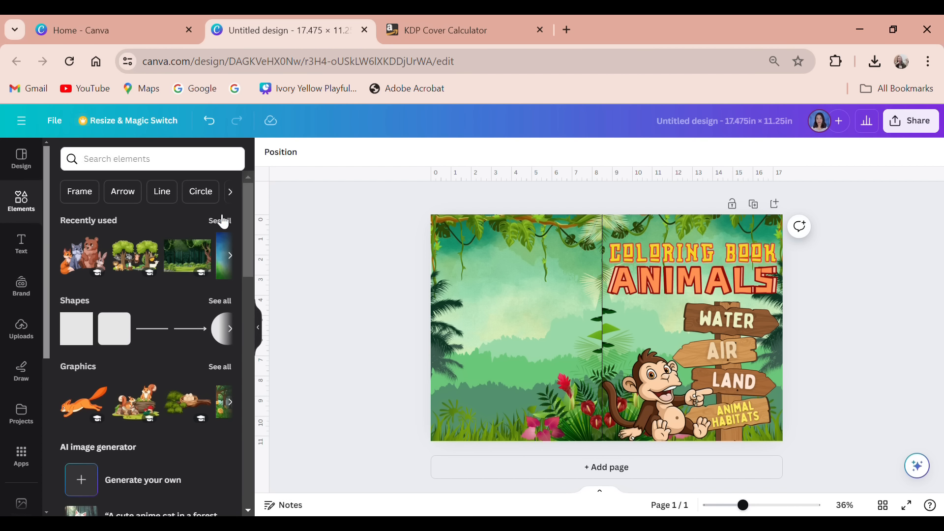
left_click(167, 158)
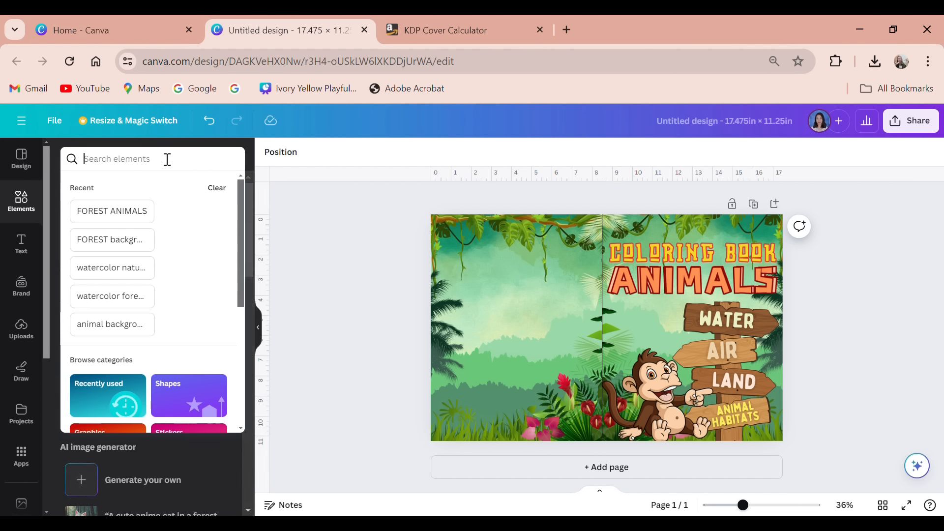
left_click(124, 213)
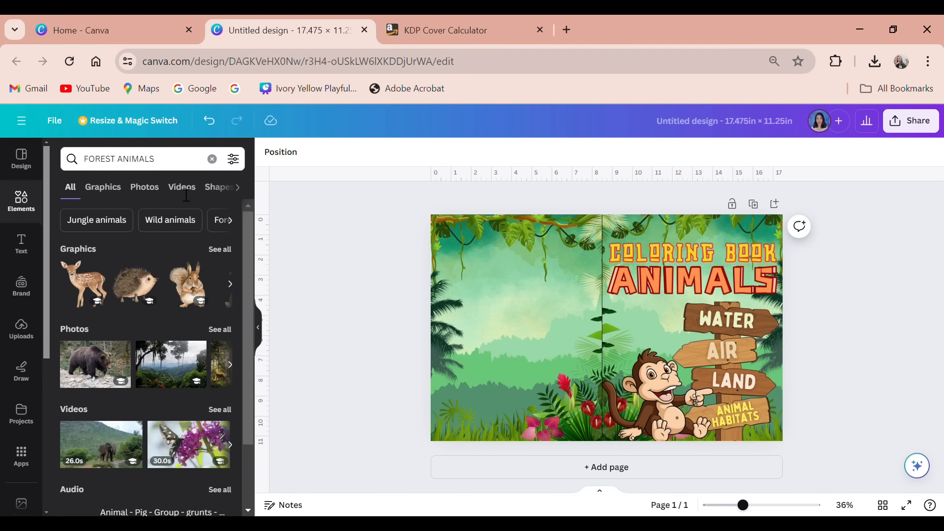
left_click(231, 252)
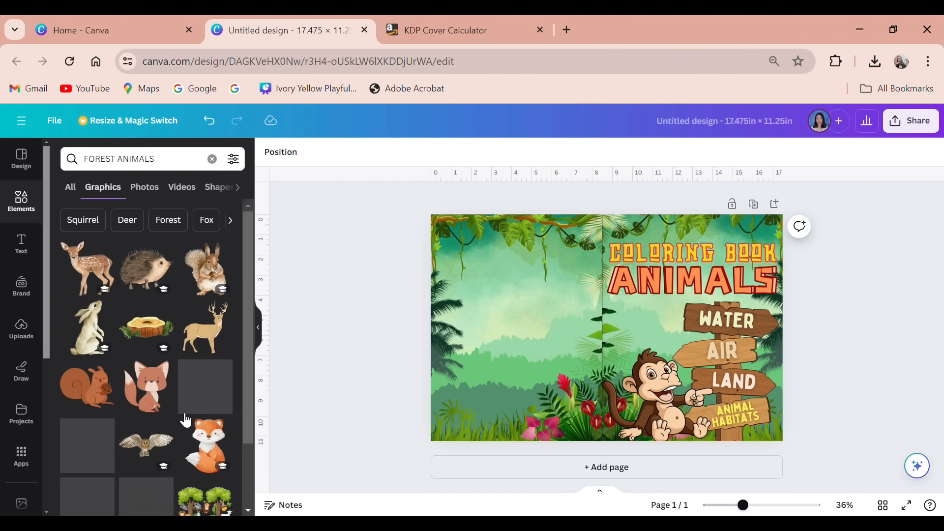
scroll(173, 408, "down", 3)
scroll(173, 410, "down", 1)
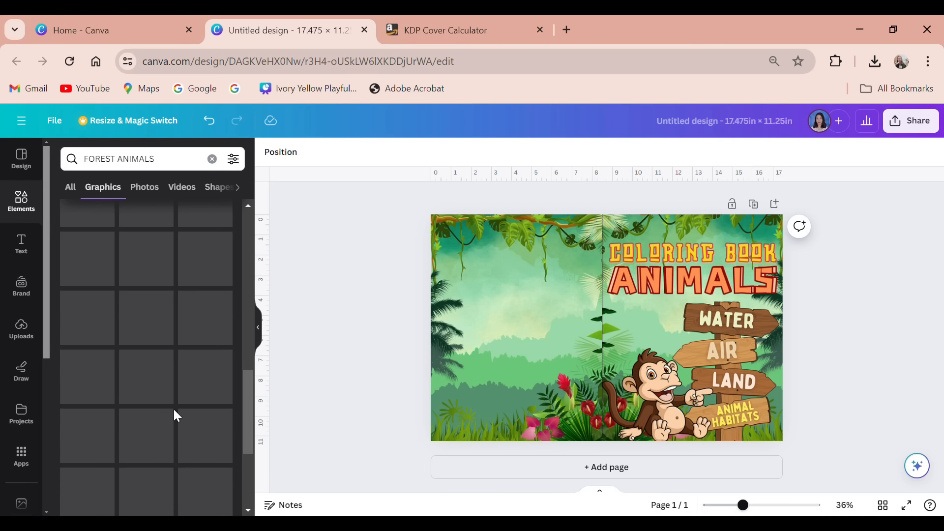
scroll(178, 414, "down", 3)
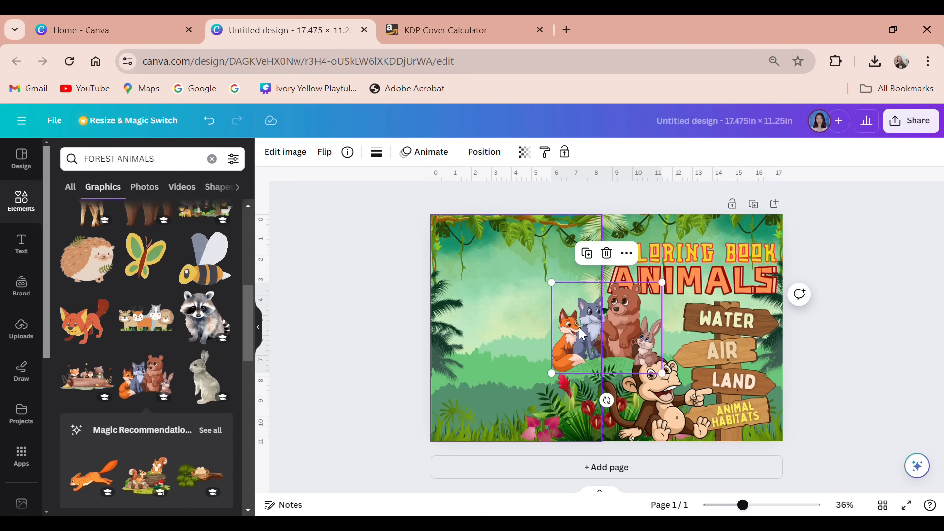
Step: Enlarge the forest animal group and place it along the bottom edge of the back cover
left_click_drag(567, 379, 454, 420)
left_click_drag(554, 350, 590, 335)
left_click_drag(548, 386, 551, 404)
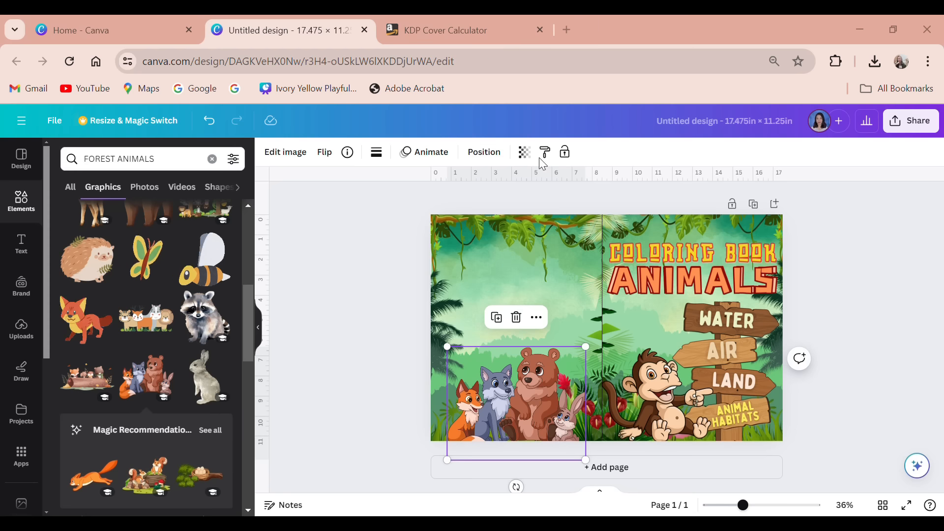
left_click(525, 283)
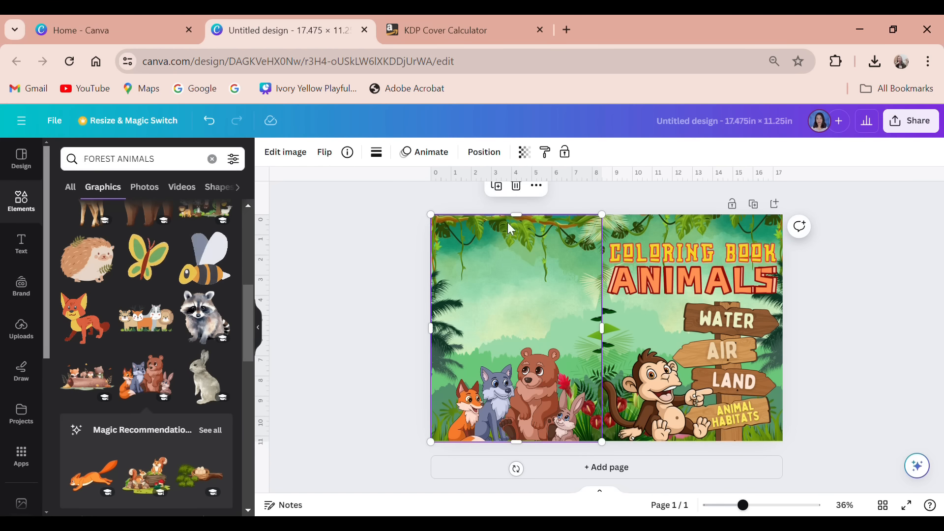
Step: Add a subheading text box, place it in the upper part of the back cover and enlarge it to size 55.5
left_click(20, 245)
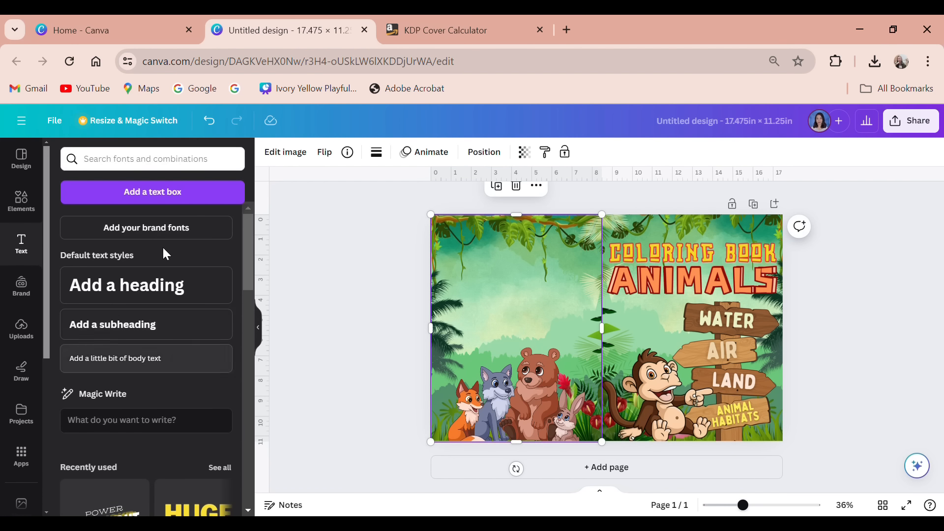
left_click(160, 339)
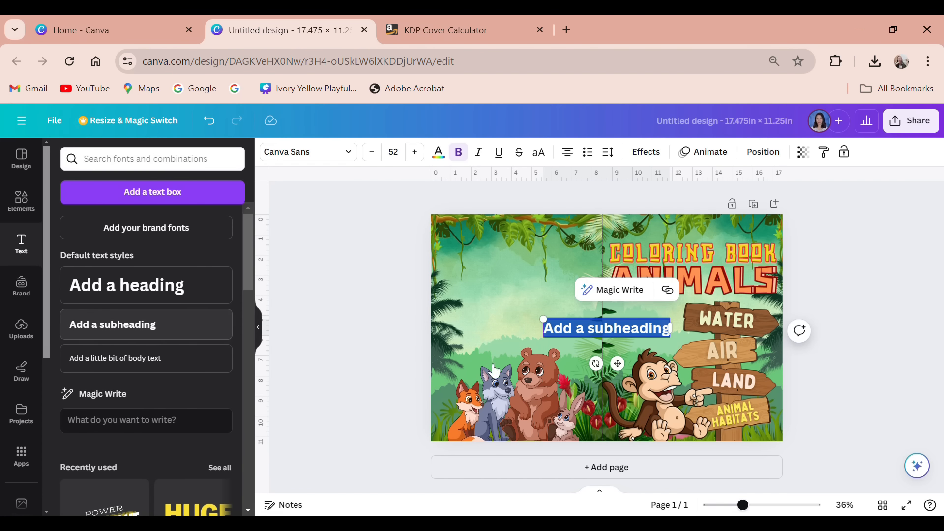
left_click(548, 310)
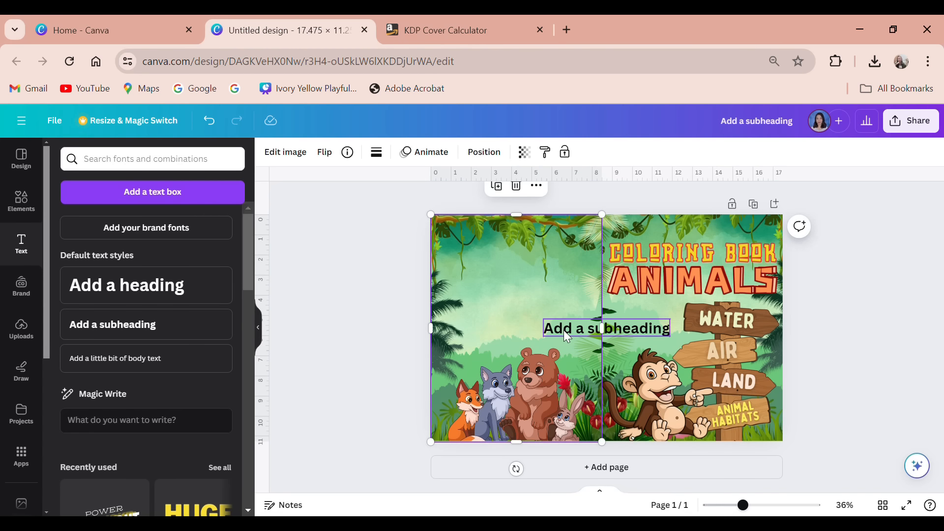
left_click_drag(564, 330, 473, 261)
Step: Replace the subheading text with "Adventure awaits!" and, on a new line, "Dive into a world of imagination"
double_click(515, 260)
key("ctrl+a")
type("Adventure awaits")
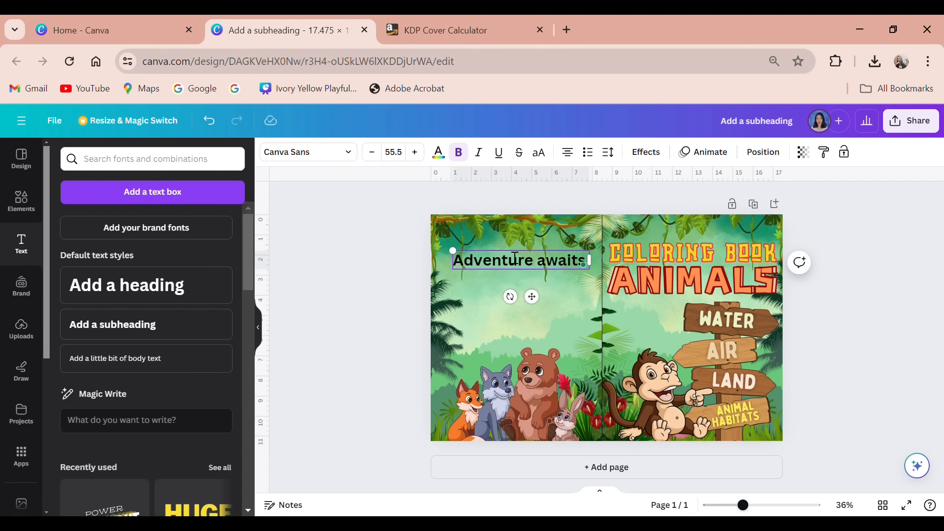
type("!")
key("Return")
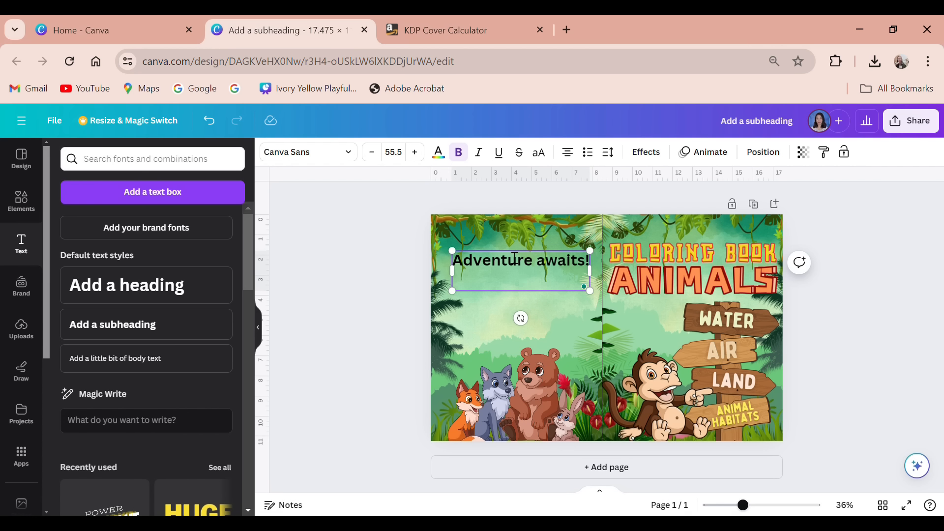
type("Dive into ")
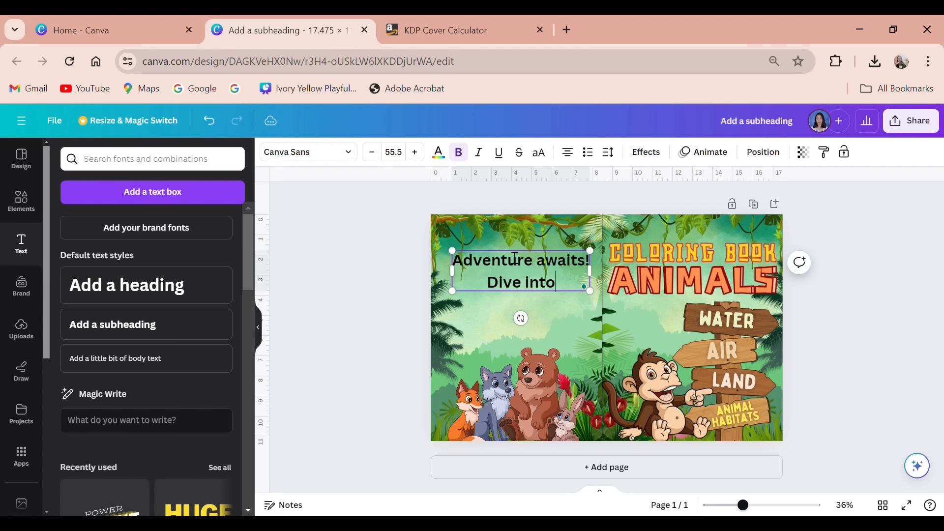
type("a ")
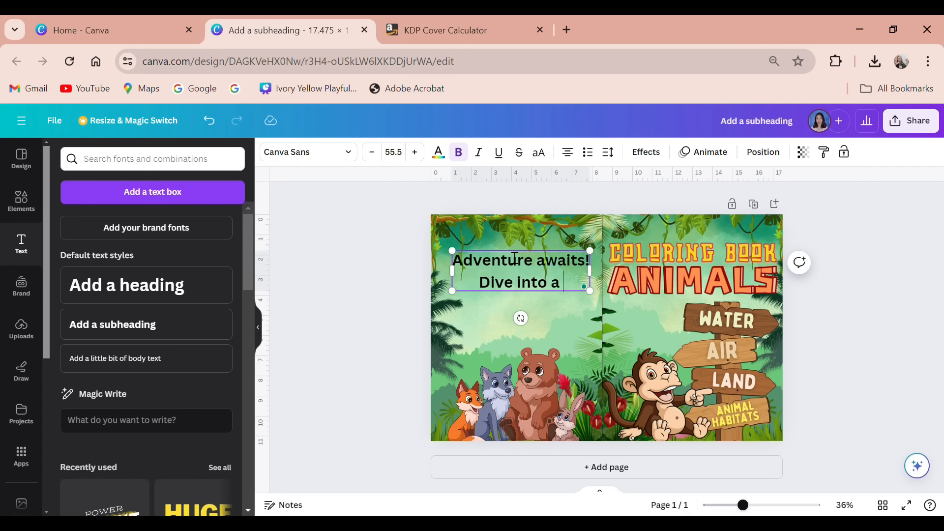
type("world")
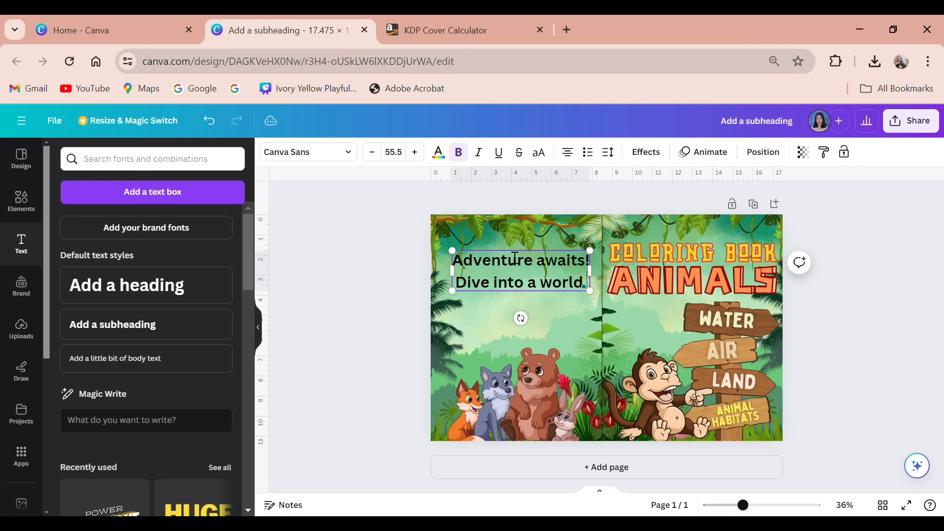
type(" of")
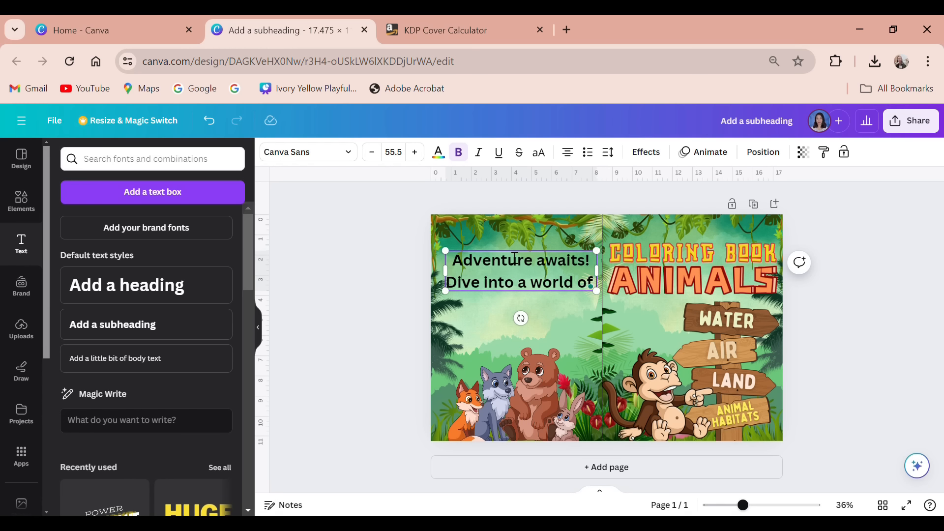
type(" ima")
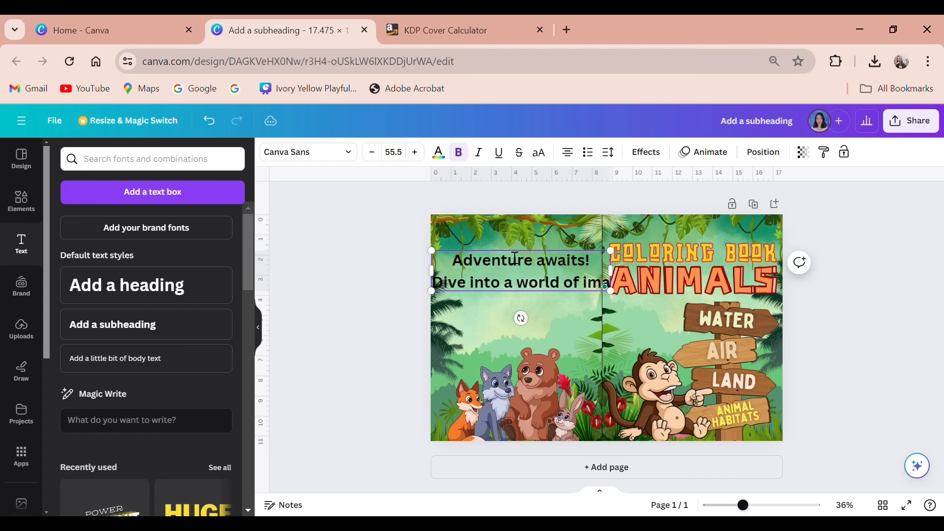
type("ginatio")
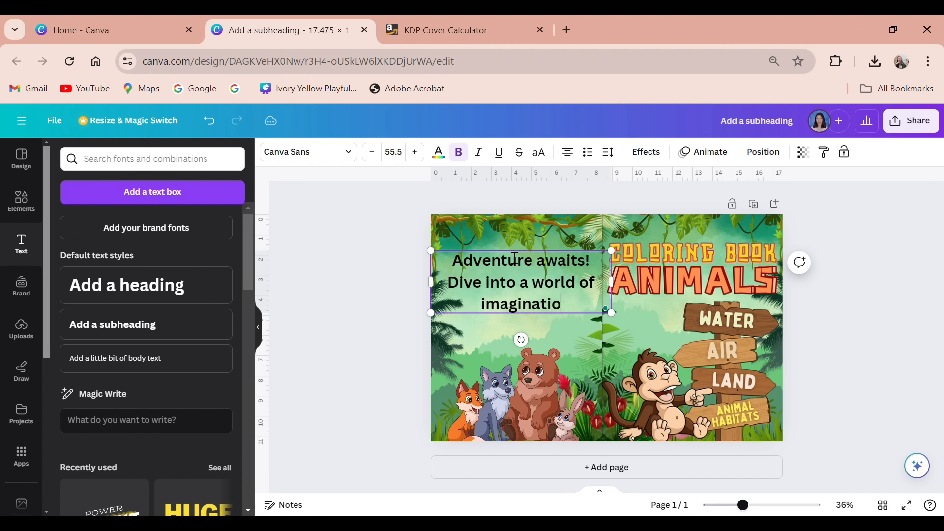
type("n")
Step: Format the back cover text in white Bangers and move it up close to the top edge
key("ctrl+a")
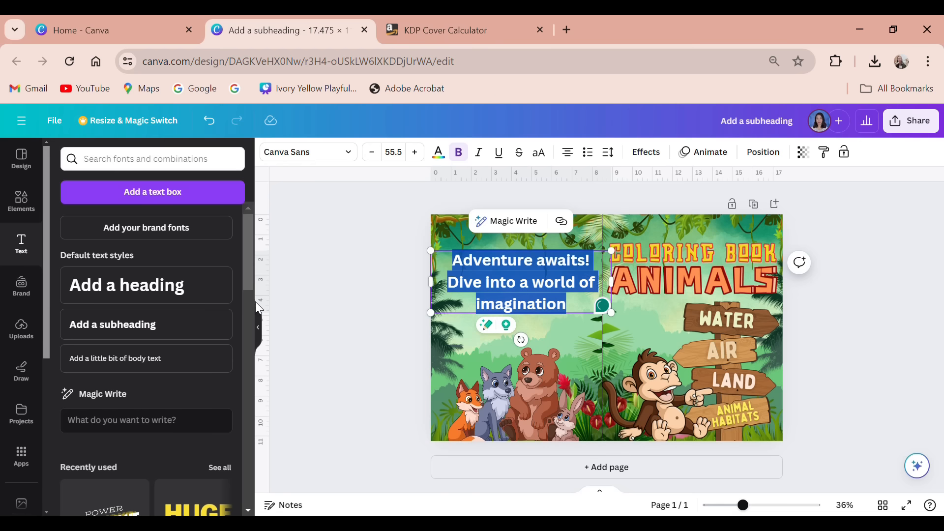
left_click(344, 146)
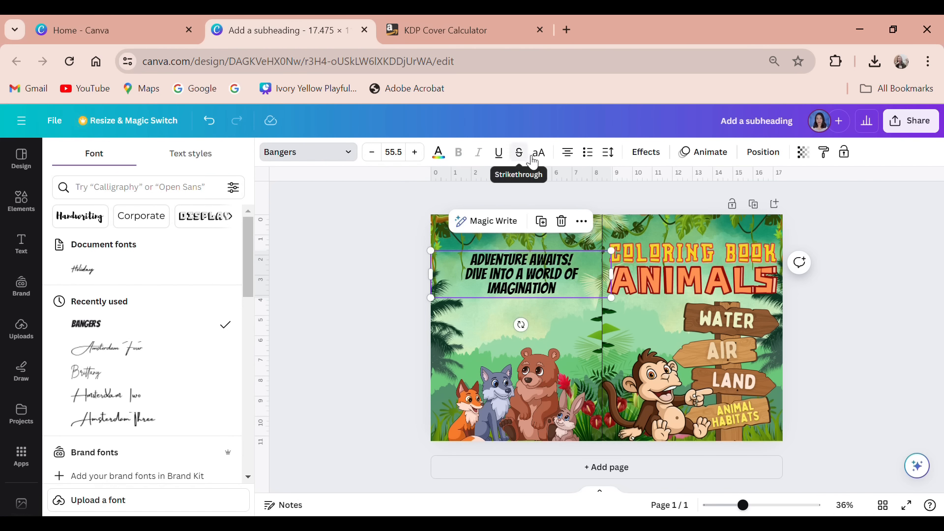
left_click(439, 154)
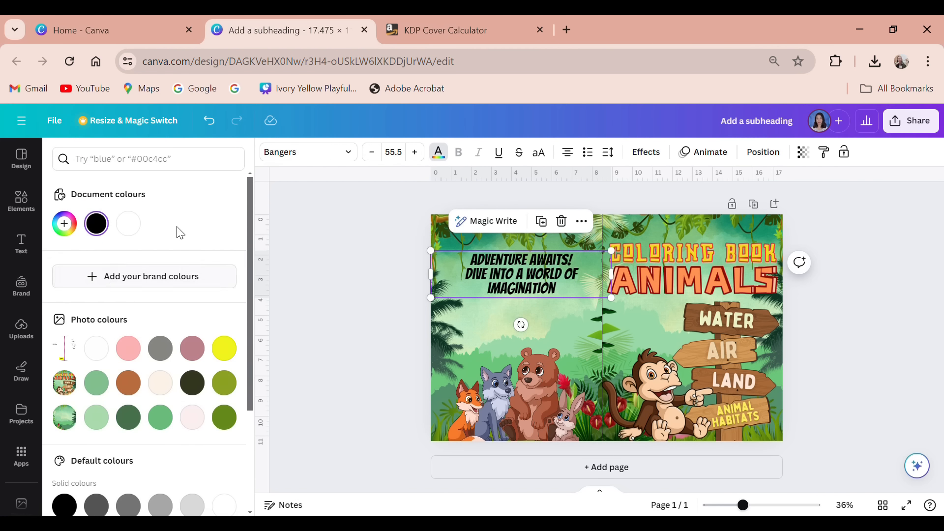
left_click(136, 226)
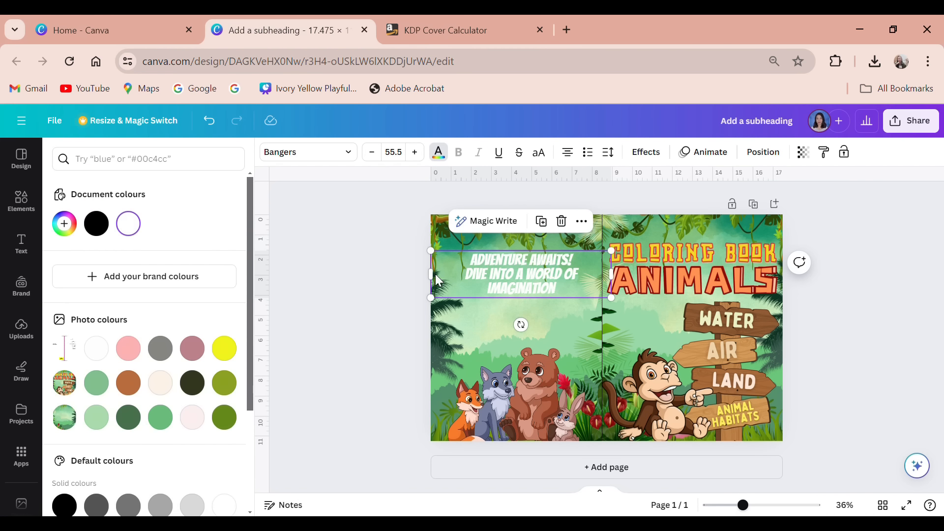
mouse_move(435, 284)
left_mouse_down()
mouse_move(419, 284)
mouse_move(436, 284)
left_mouse_up()
left_click_drag(575, 273, 580, 258)
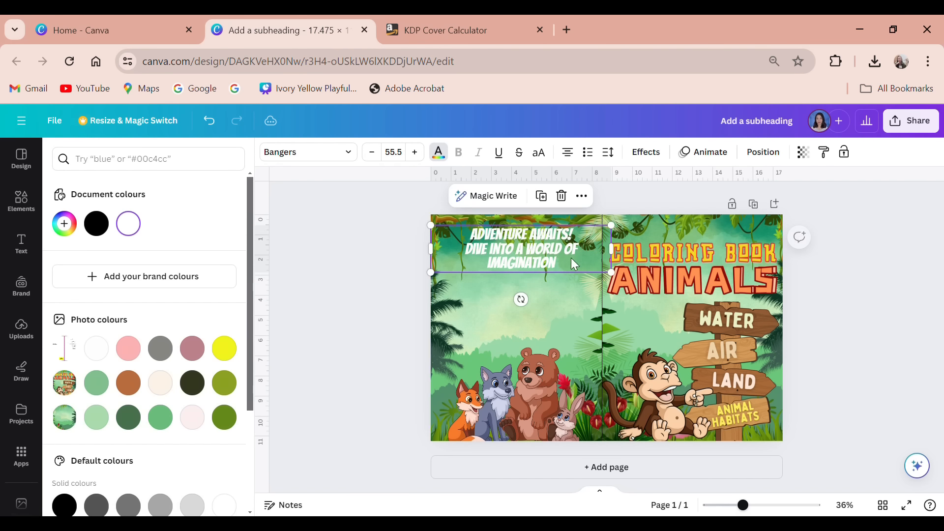
Step: Apply the Splice effect to the back cover text and color it yellow with an orange outline
left_click(662, 165)
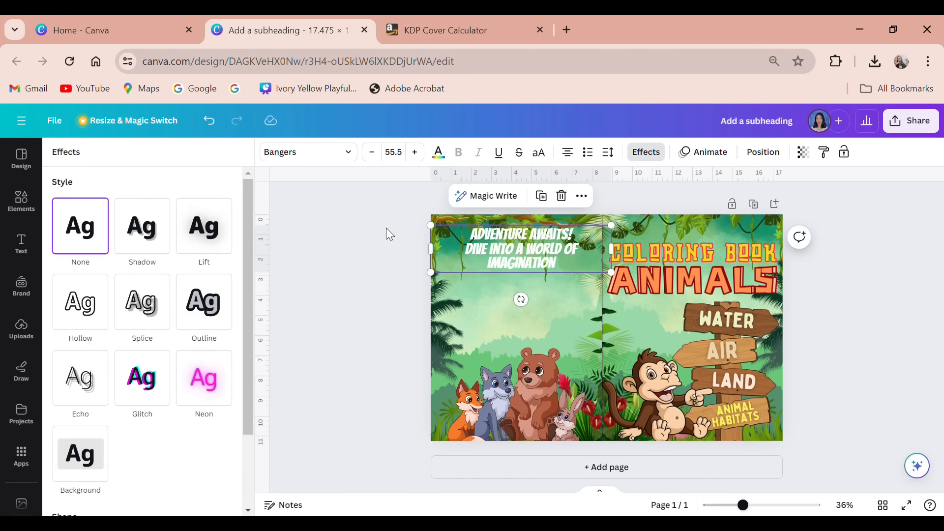
left_click(142, 327)
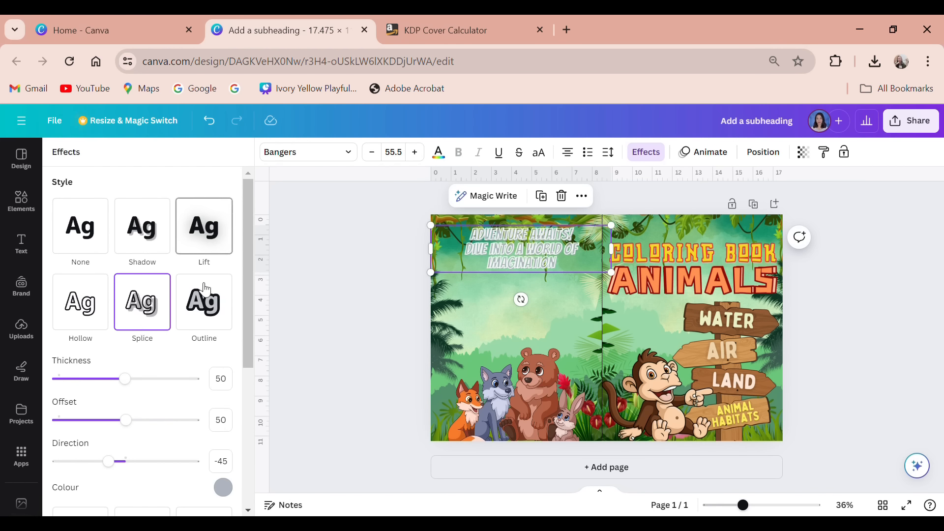
left_click(224, 489)
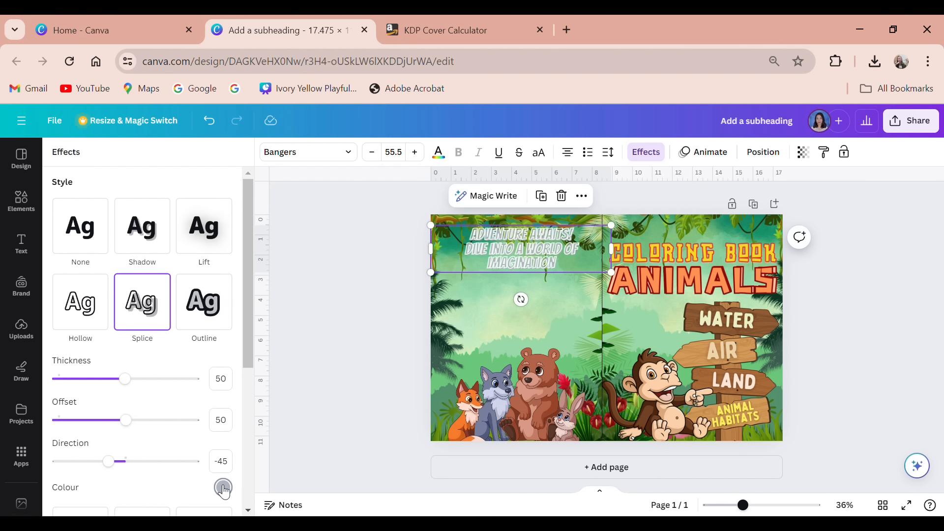
left_click(341, 303)
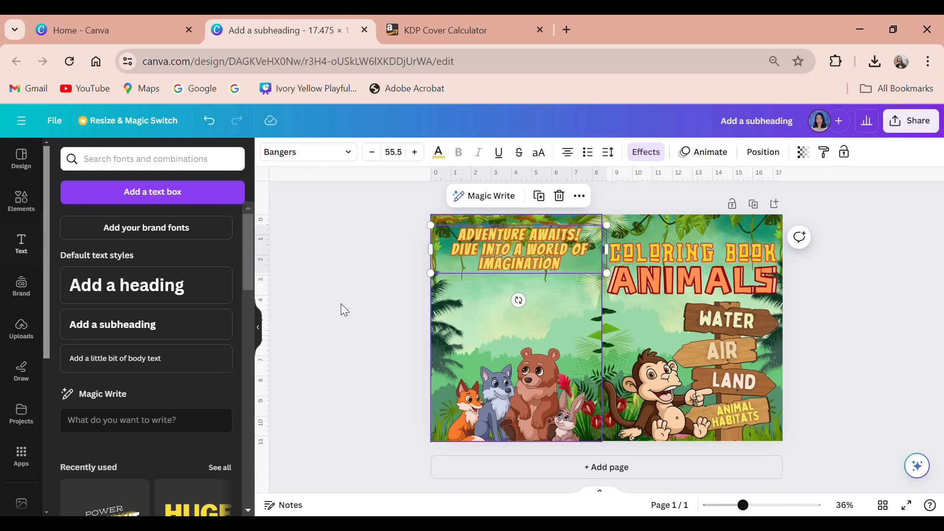
left_click(541, 296)
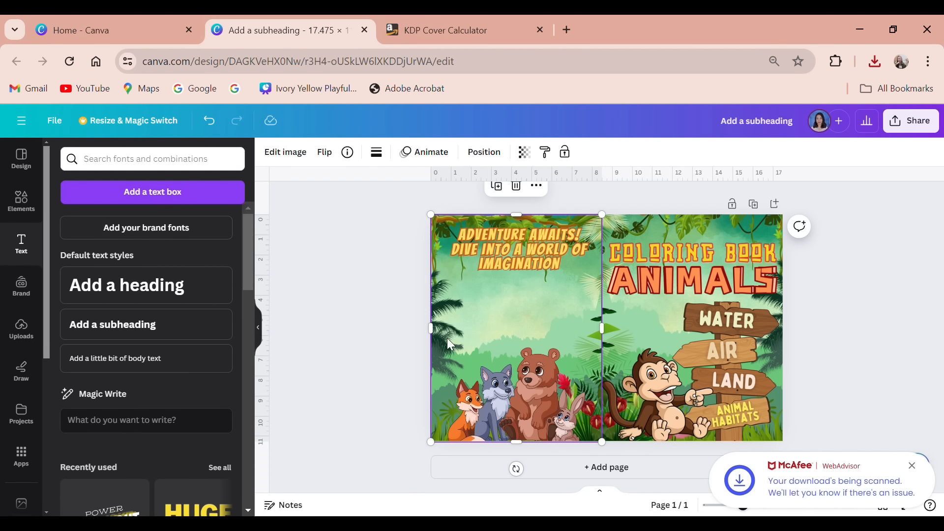
left_click(352, 331)
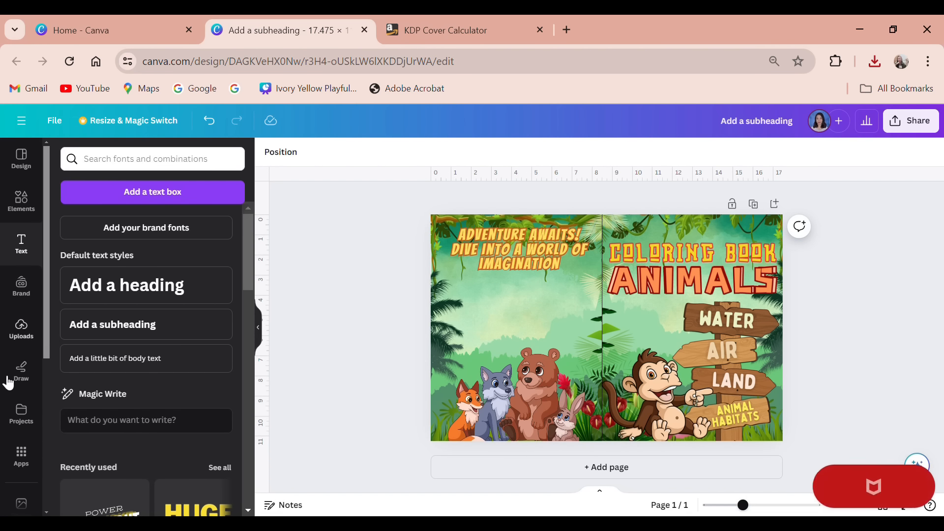
Step: Upload the giraffe coloring page, shrink it to a thumbnail and place it below the text near the back cover's outer edge
left_click(22, 330)
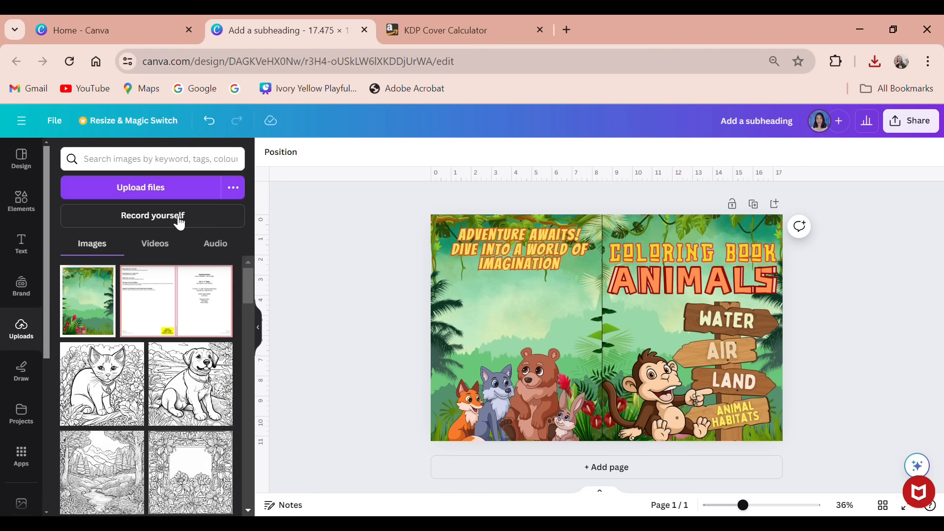
left_click_drag(776, 395, 622, 333)
left_click_drag(554, 357, 471, 386)
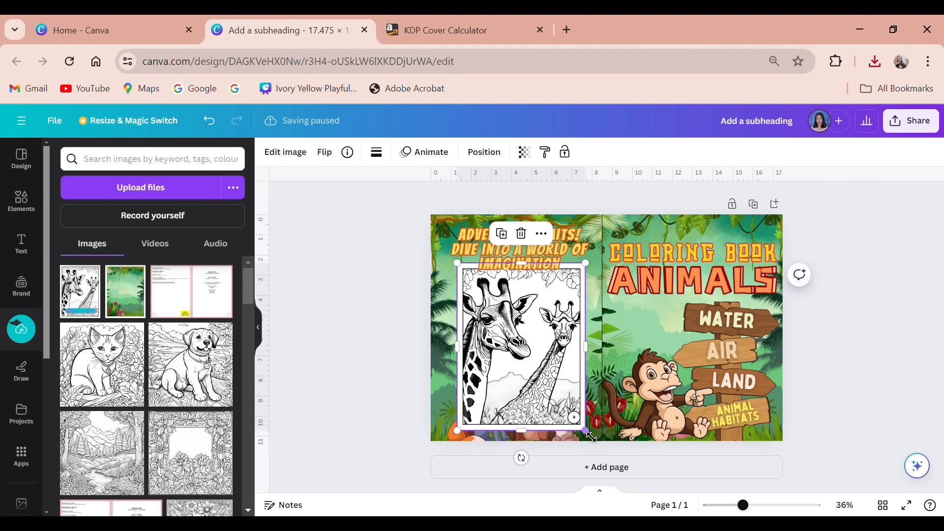
left_click_drag(579, 431, 480, 322)
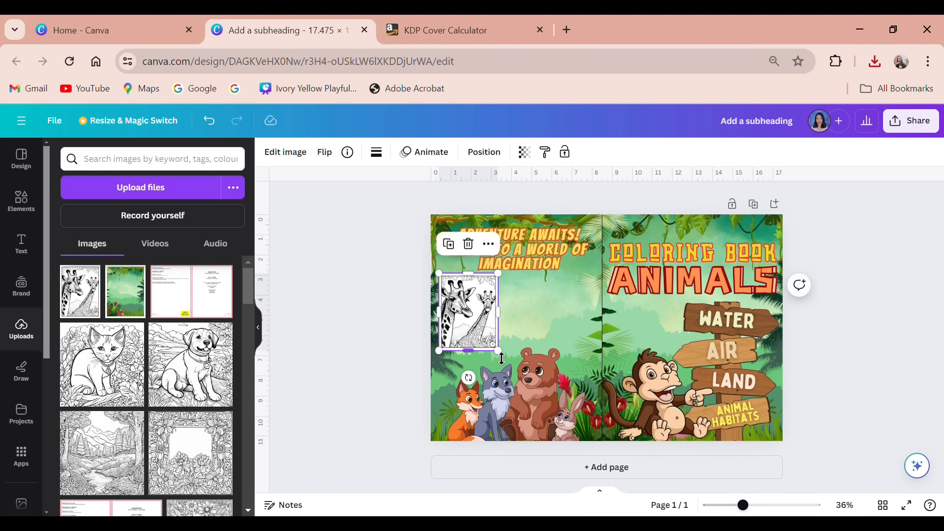
left_click_drag(508, 354, 491, 342)
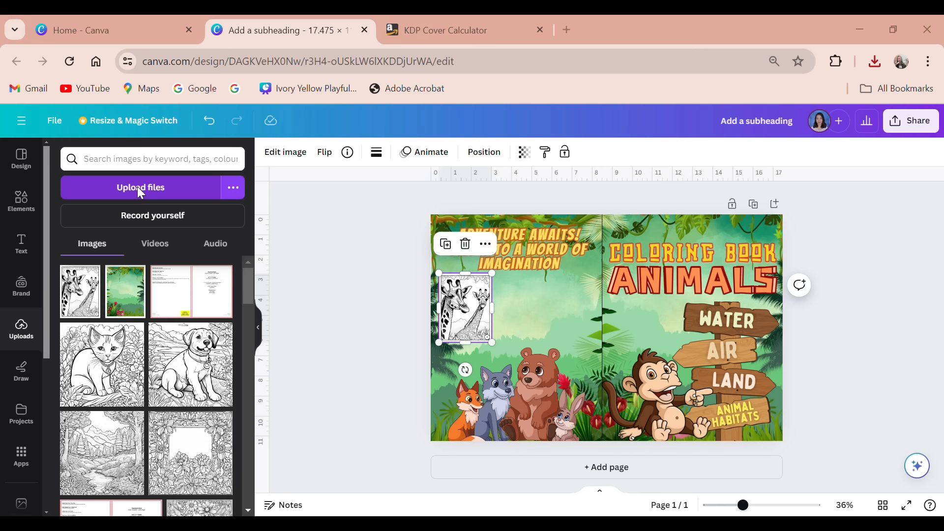
Step: Add the lion coloring page beside the giraffe one and scale both down to matching thumbnails
left_click(87, 300)
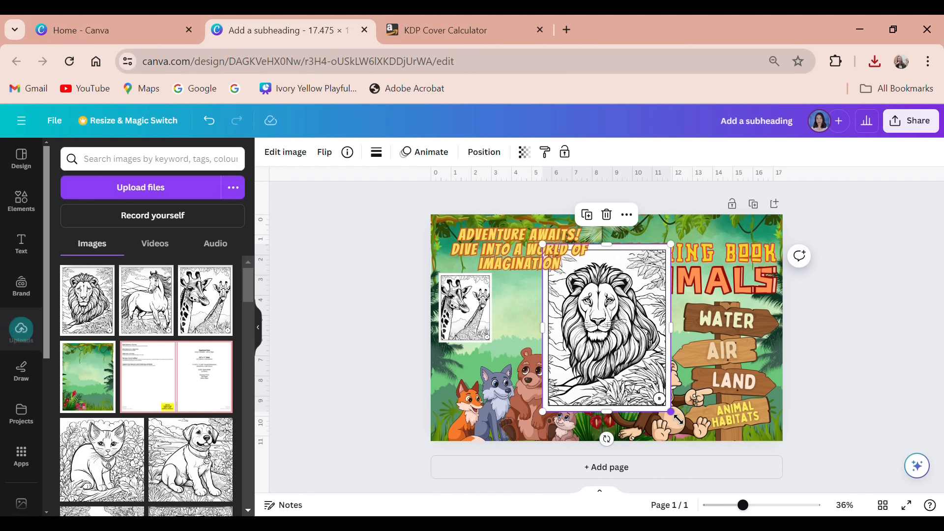
left_click_drag(672, 412, 552, 343)
left_click(484, 334)
mouse_move(492, 343)
left_mouse_down()
mouse_move(482, 329)
mouse_move(514, 327)
mouse_move(490, 344)
left_mouse_up()
left_click_drag(530, 320, 531, 319)
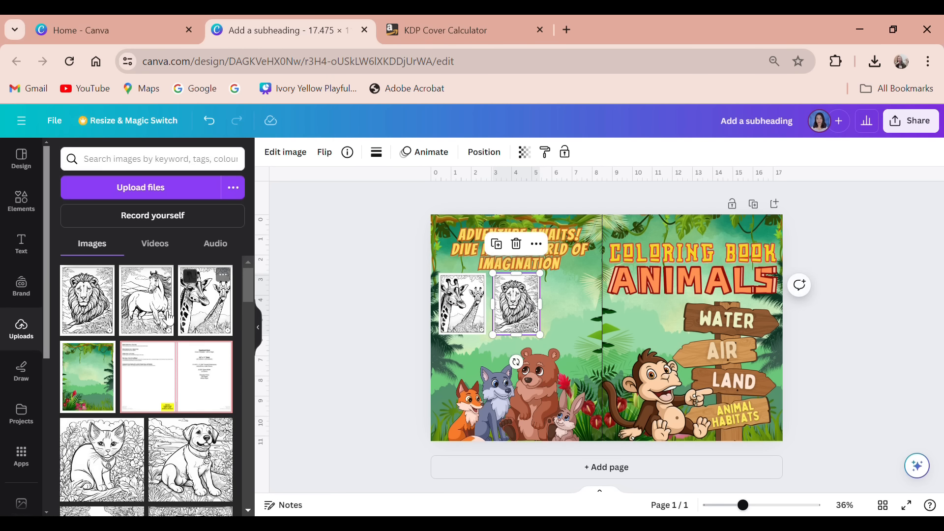
Step: Add the horse coloring page as a third thumbnail of the same size, aligned in the row beside the lion
left_click(146, 300)
left_click_drag(681, 421, 615, 336)
left_click_drag(580, 308, 606, 343)
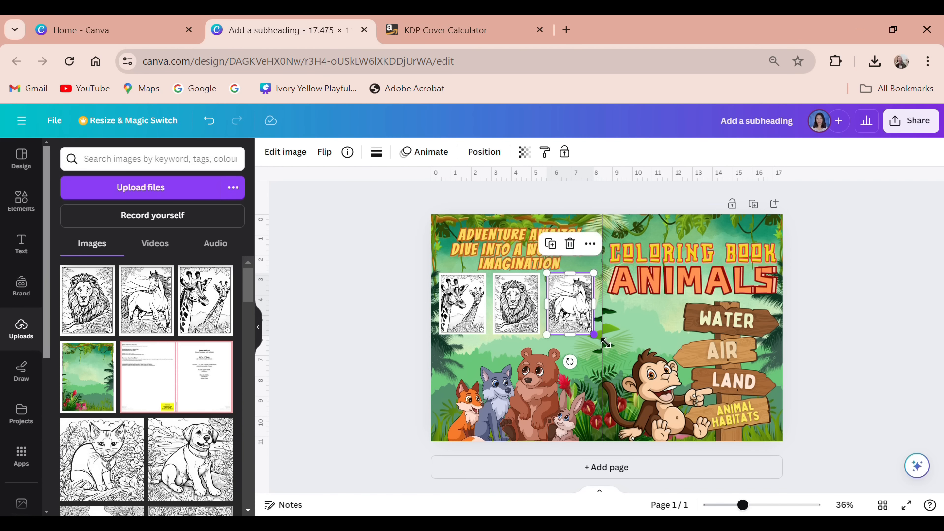
left_click(816, 371)
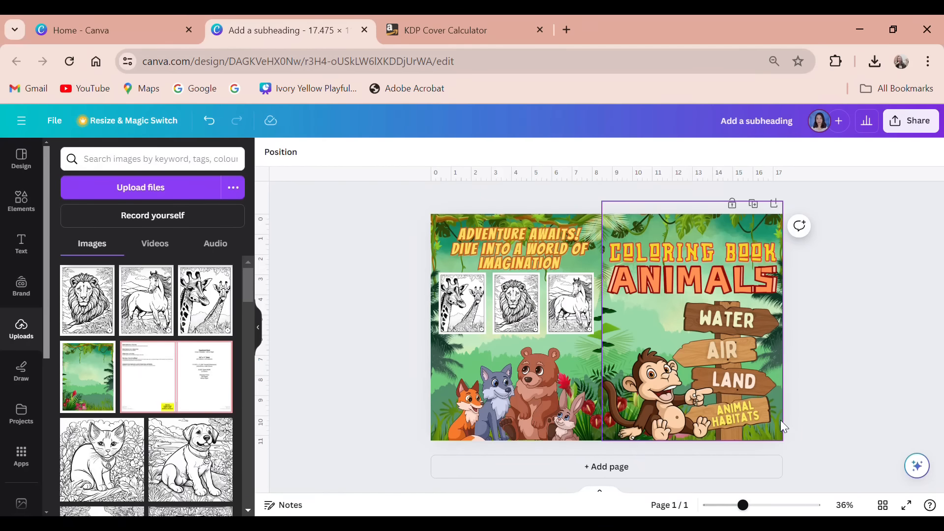
Step: Download the full cover design as a PDF Print file
left_click(936, 124)
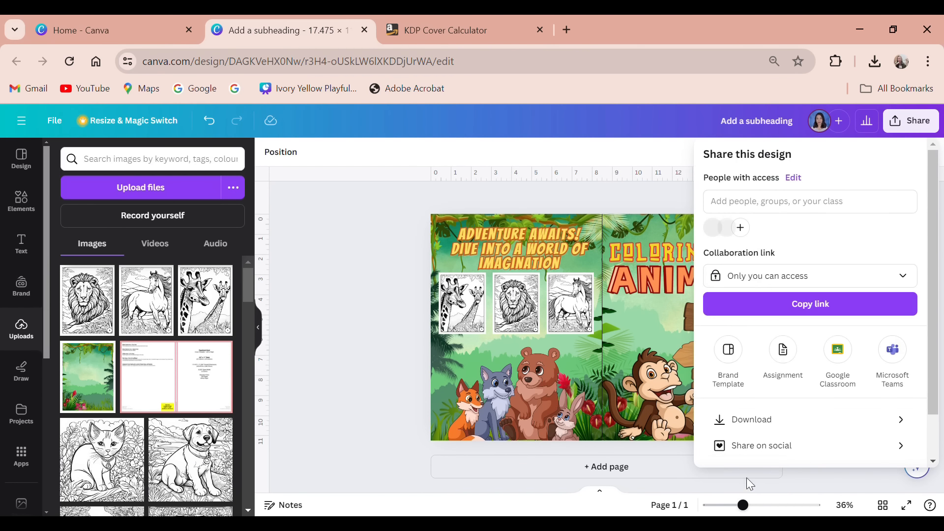
left_click(767, 420)
left_click(922, 211)
left_click(846, 308)
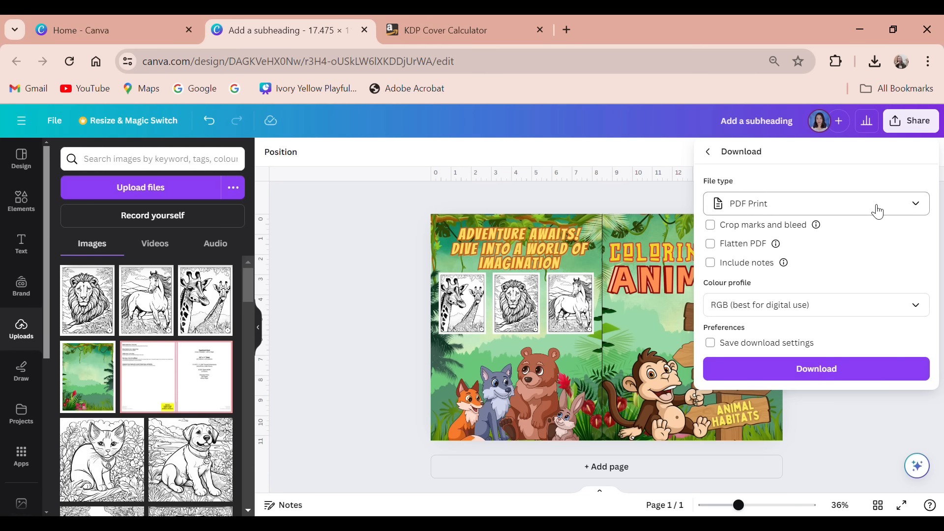
left_click(831, 370)
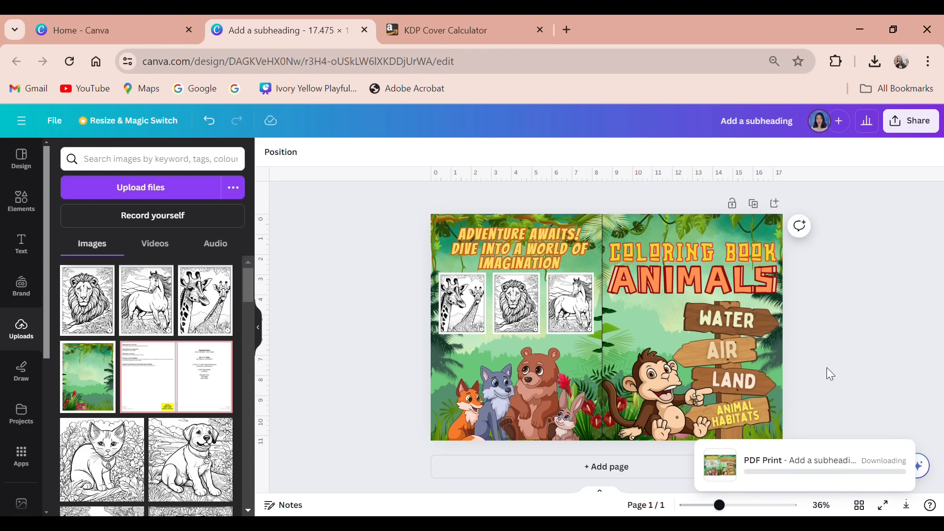